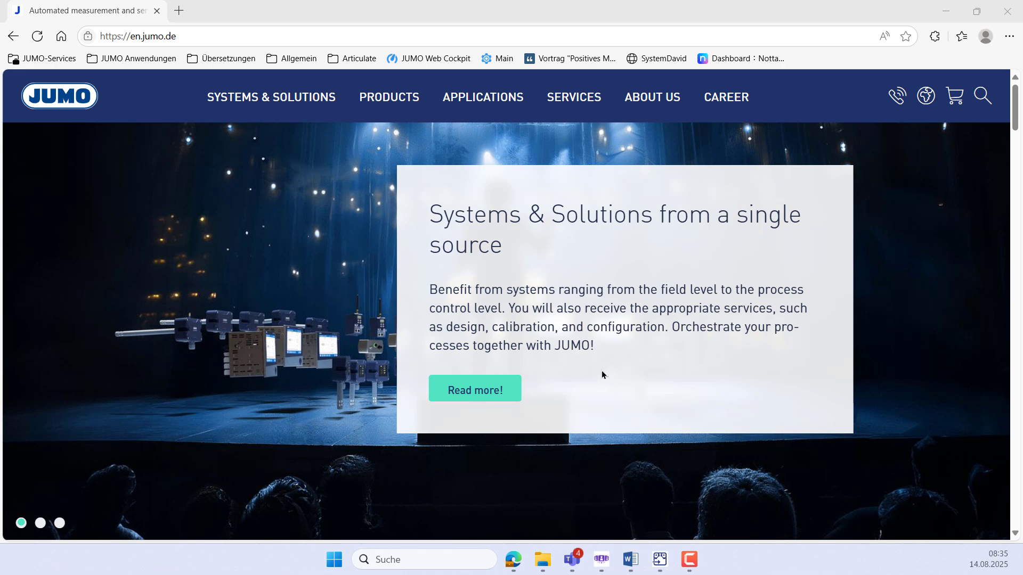
# Load the variTRON Web Cockpit at the address 10.36.10.158:8090 in the browser
pyautogui.click(191, 32)
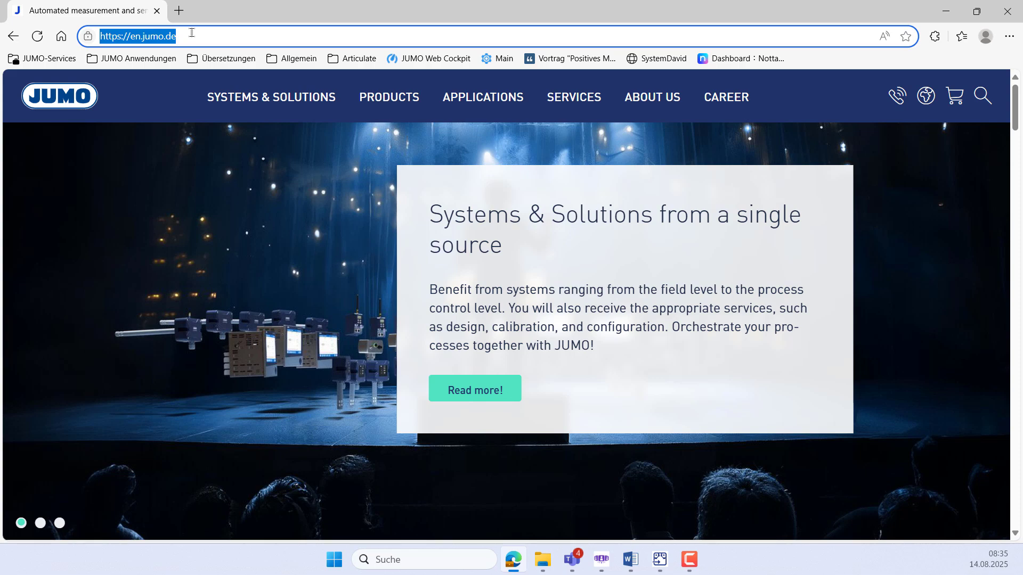
pyautogui.write('10')
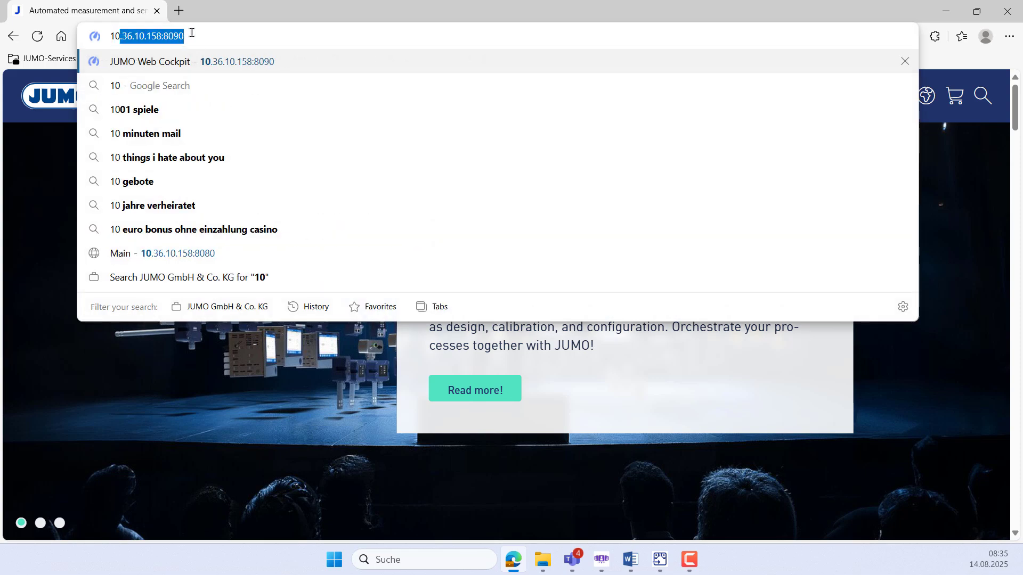
pyautogui.press('Right')
pyautogui.press('Left')
pyautogui.press('Left')
pyautogui.press('Left')
pyautogui.press('Left')
pyautogui.press('Left')
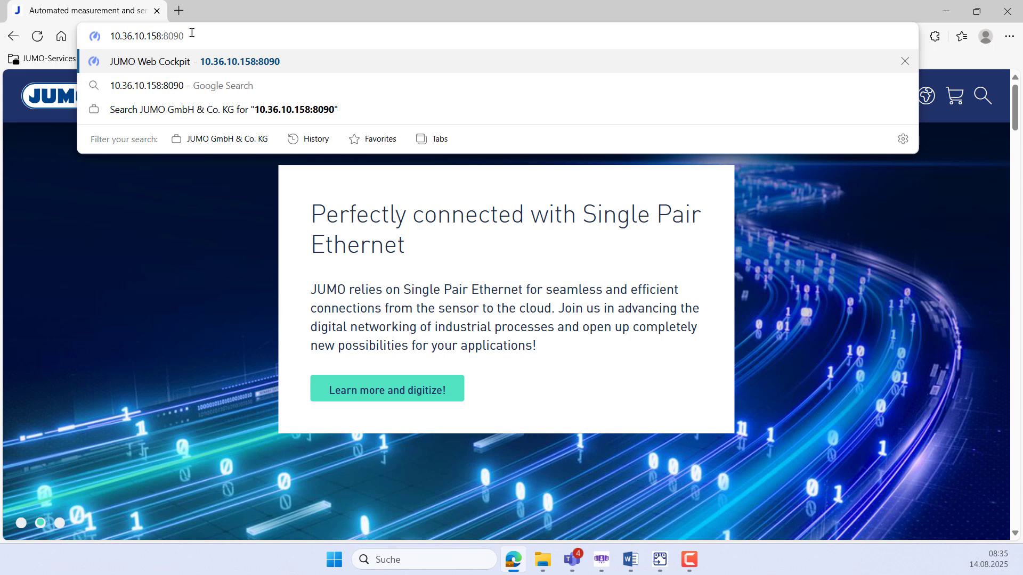
pyautogui.press('Return')
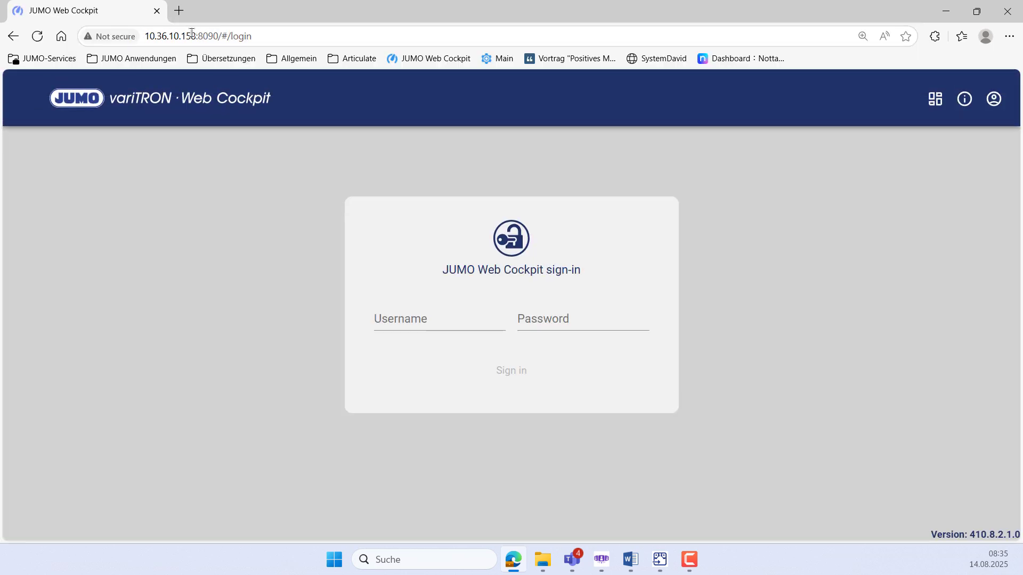
# Sign in to the Web Cockpit with the username Master and the account password
pyautogui.click(430, 318)
pyautogui.write('Master')
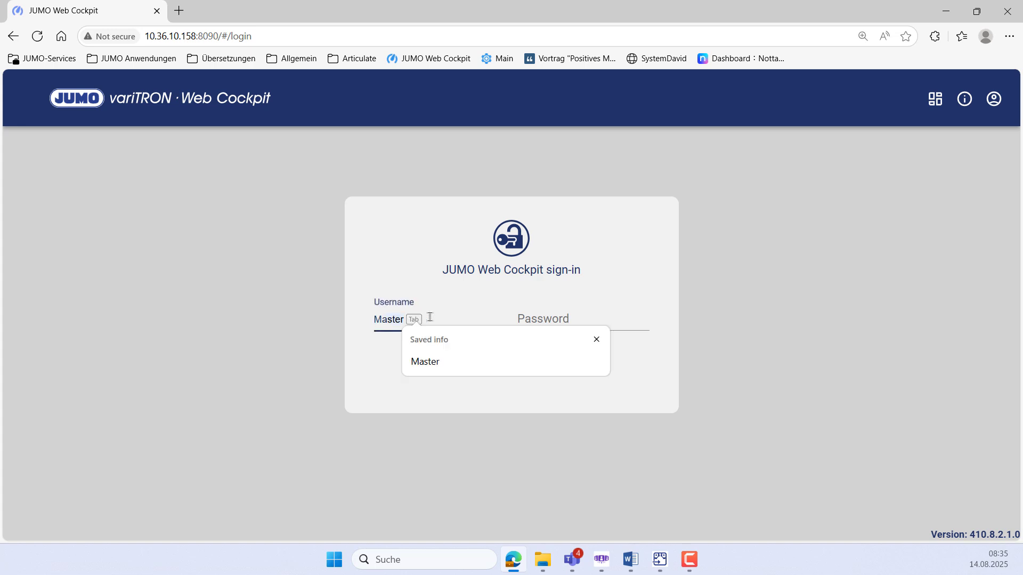
pyautogui.press('Tab')
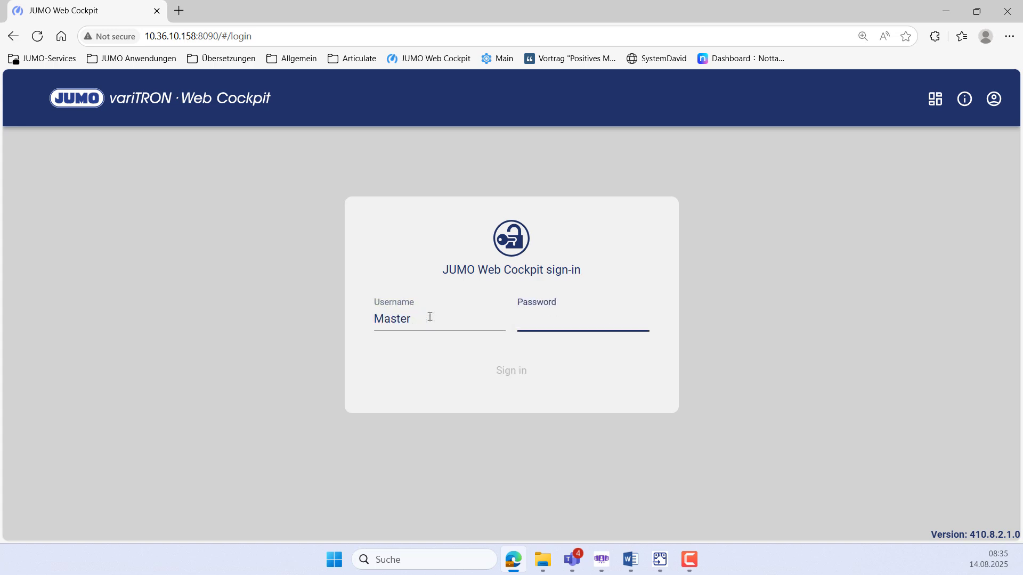
pyautogui.write('****')
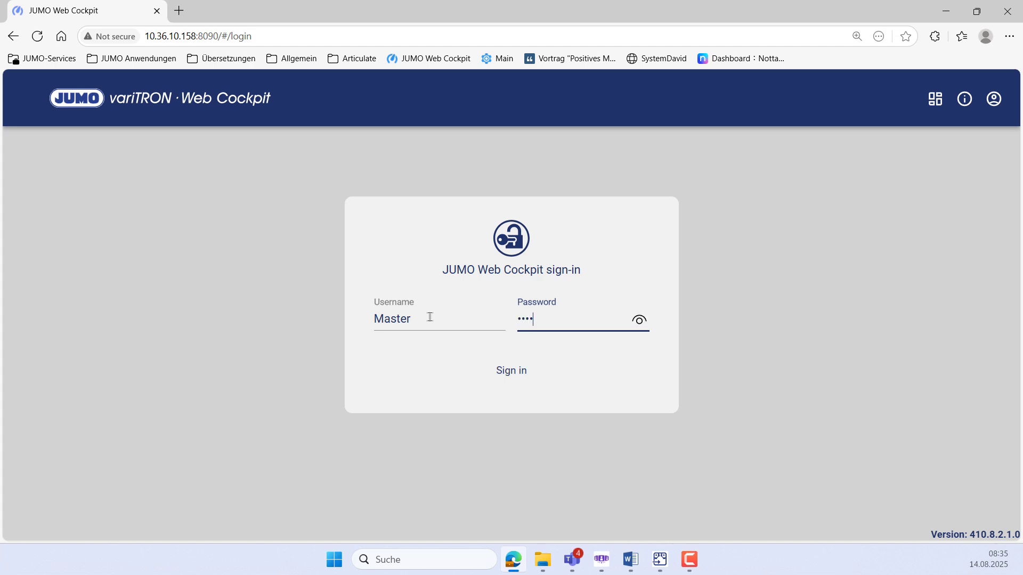
pyautogui.press('Return')
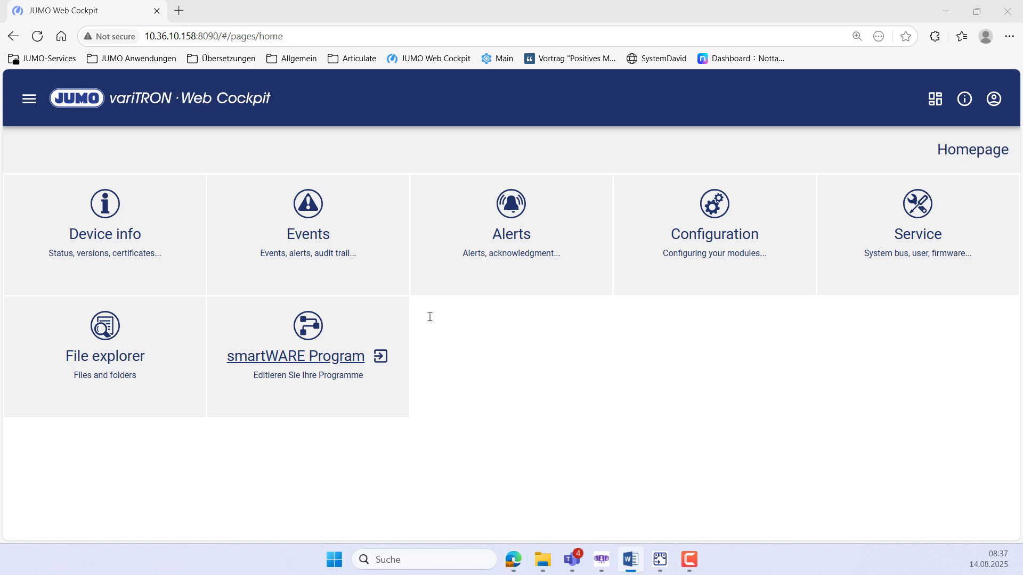
# View the general device data in the device information, and return to the device information overview
pyautogui.click(162, 252)
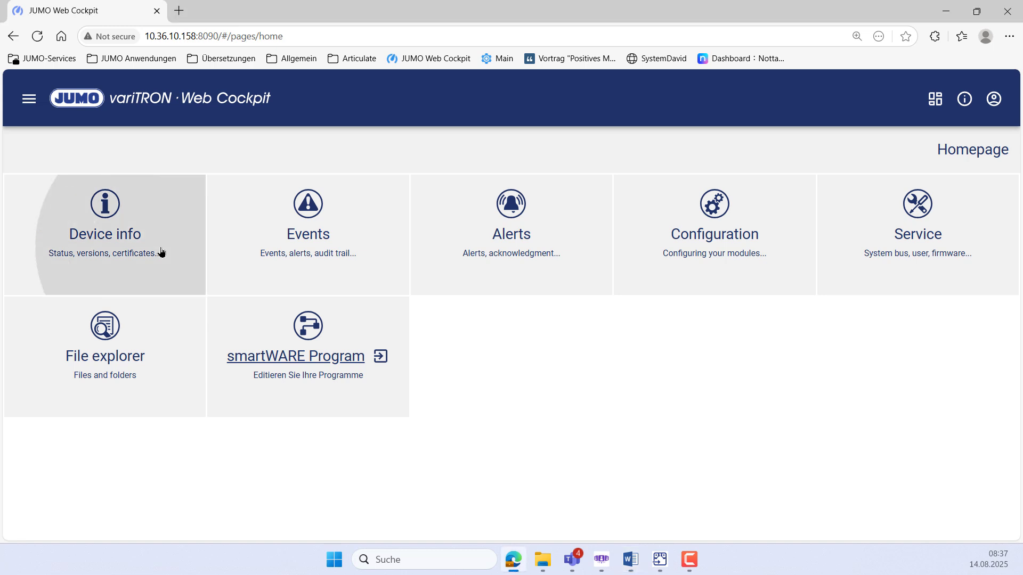
pyautogui.click(162, 252)
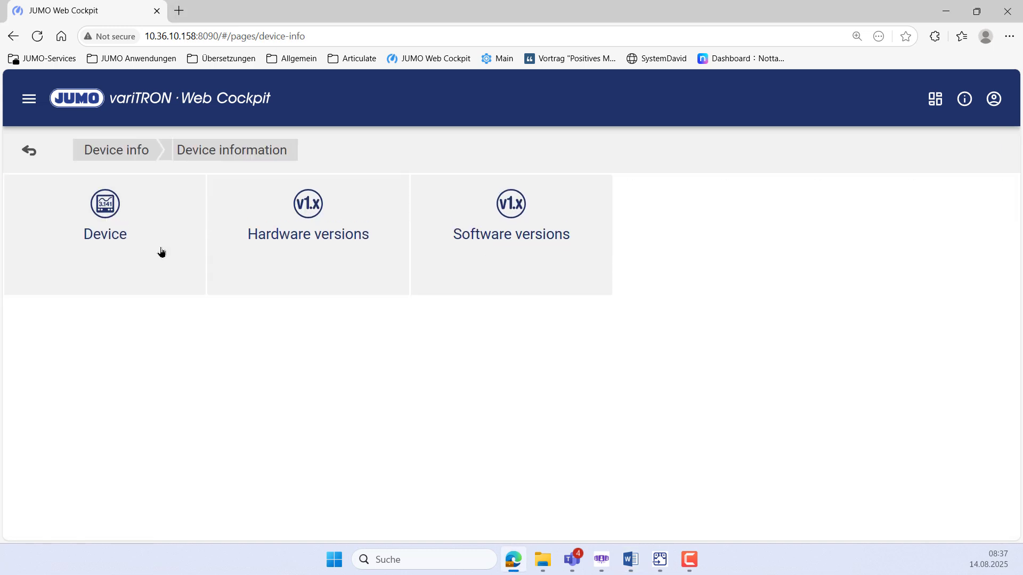
pyautogui.click(160, 252)
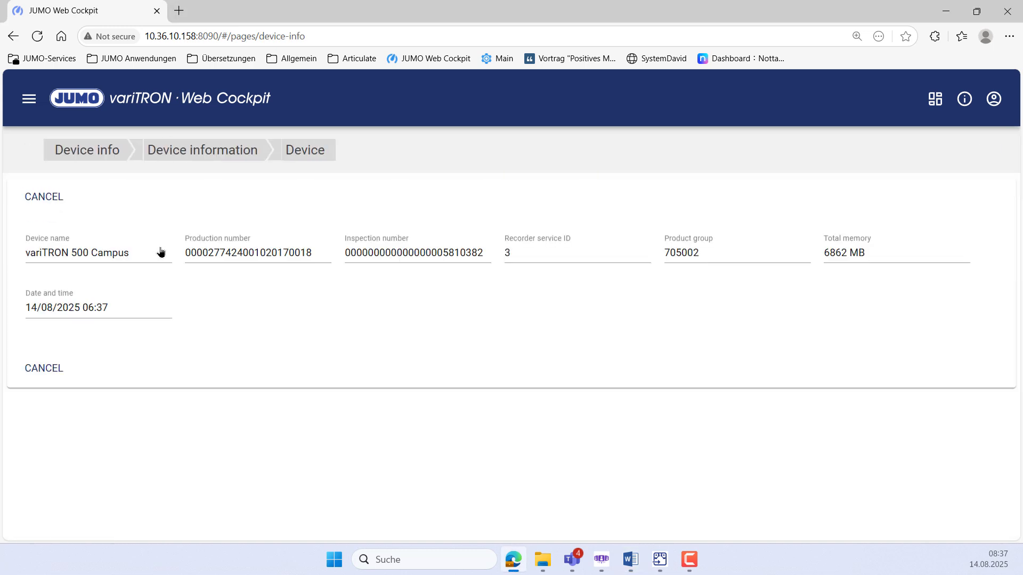
pyautogui.click(214, 155)
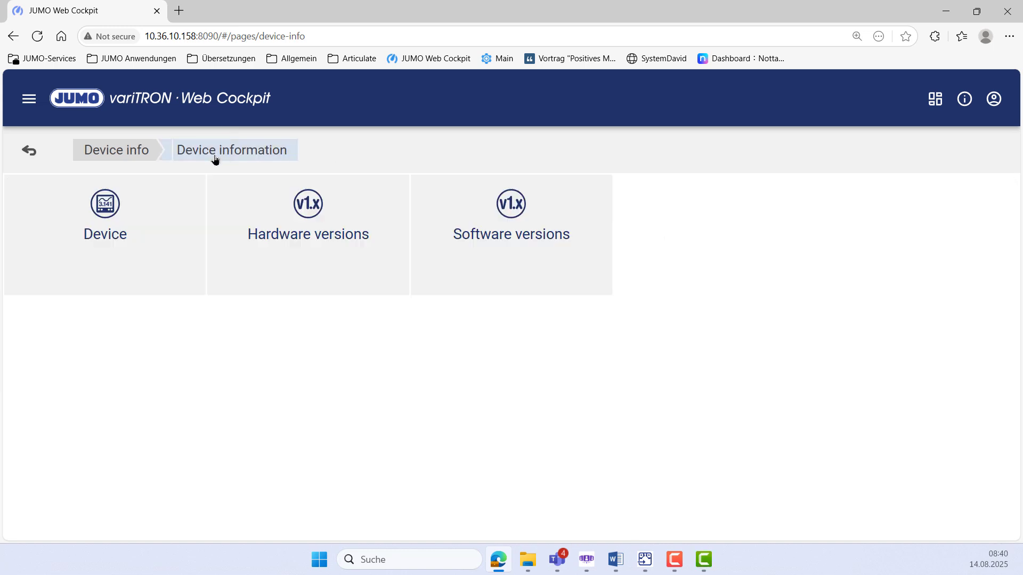
# Check the device's software versions, and return to the device info overview
pyautogui.click(482, 229)
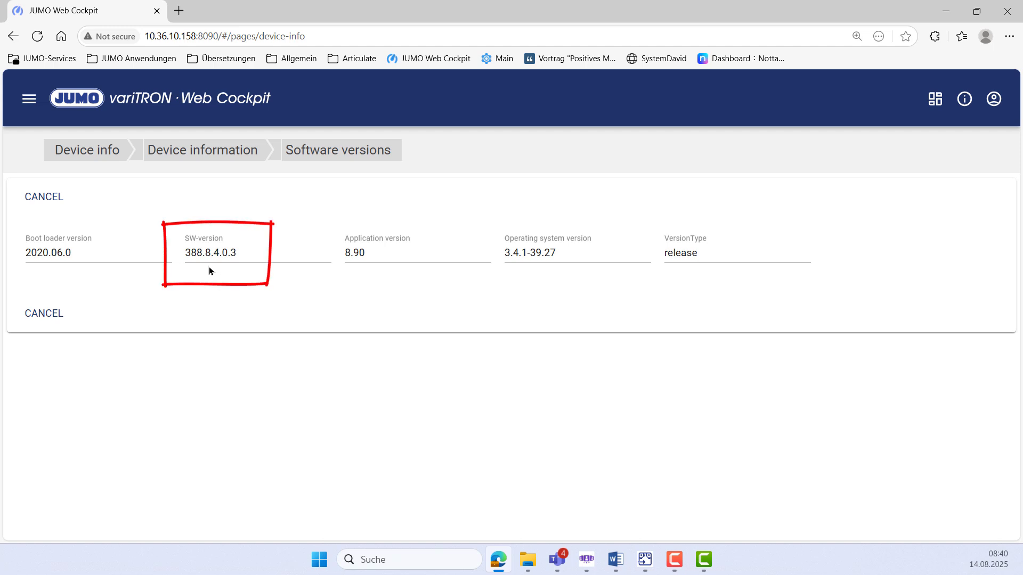
pyautogui.click(150, 152)
pyautogui.click(129, 158)
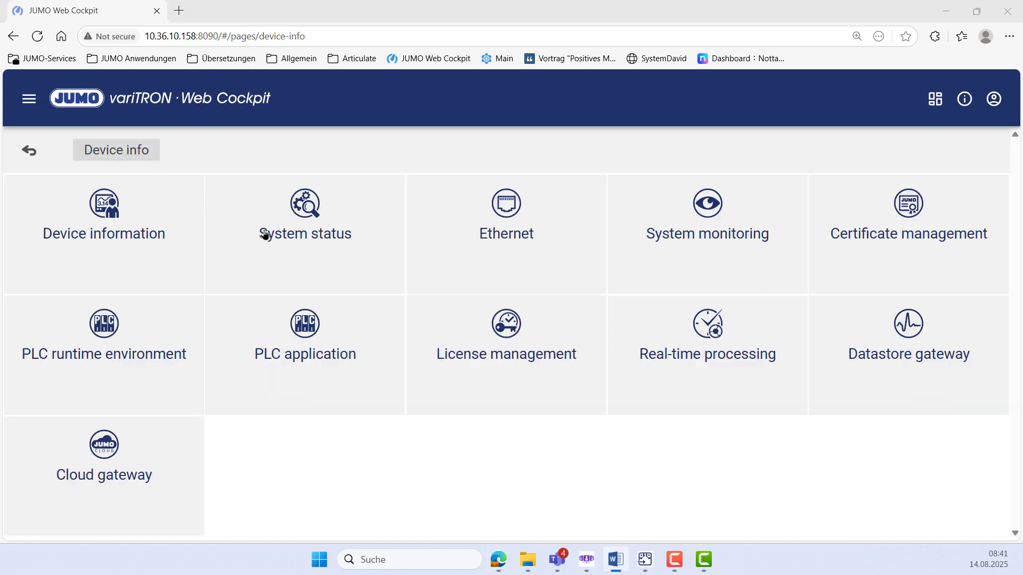
# Inspect the current system status and its reboot and reset options, and return to the device info overview
pyautogui.click(277, 241)
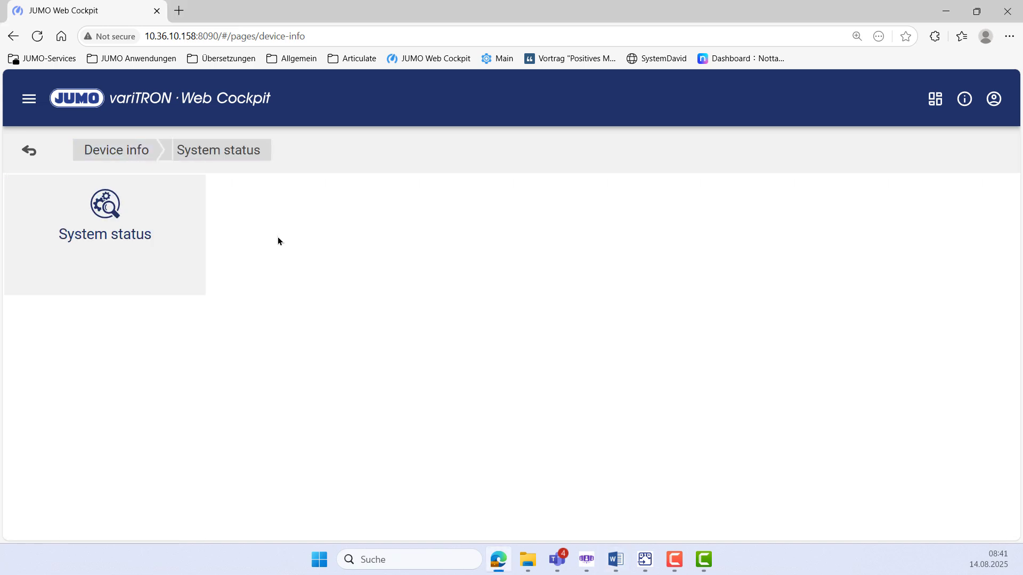
pyautogui.click(141, 241)
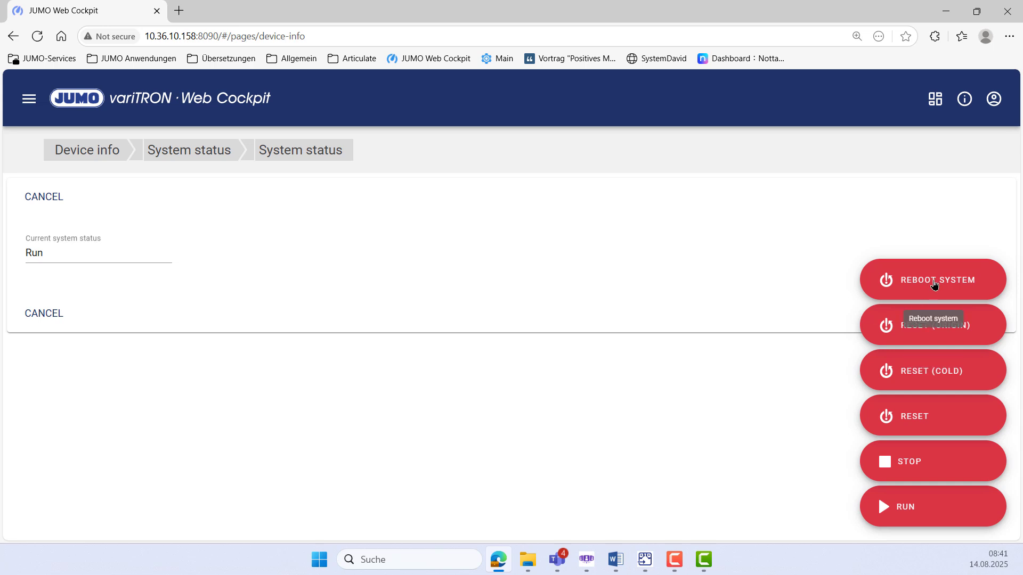
pyautogui.click(197, 155)
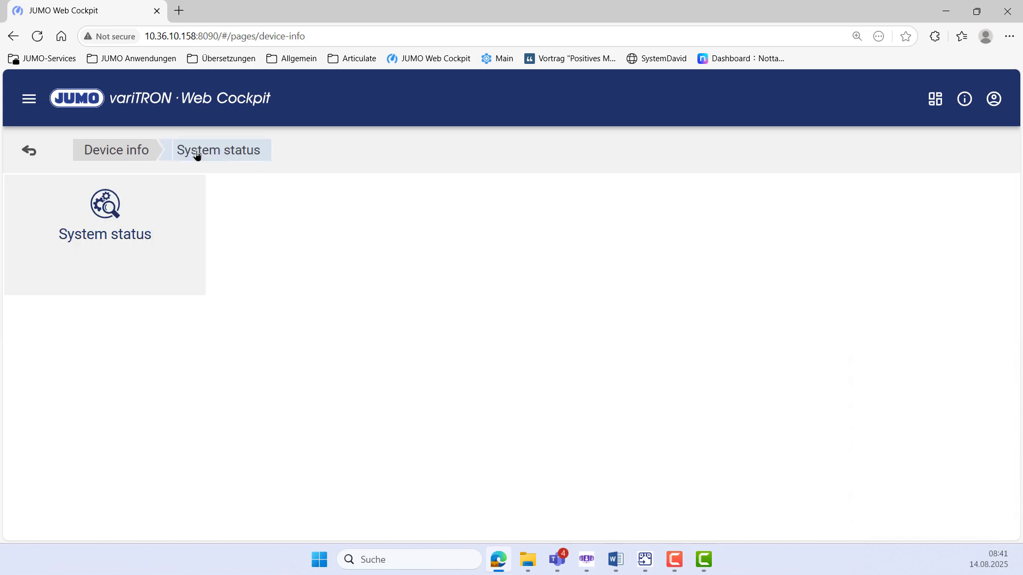
pyautogui.click(109, 151)
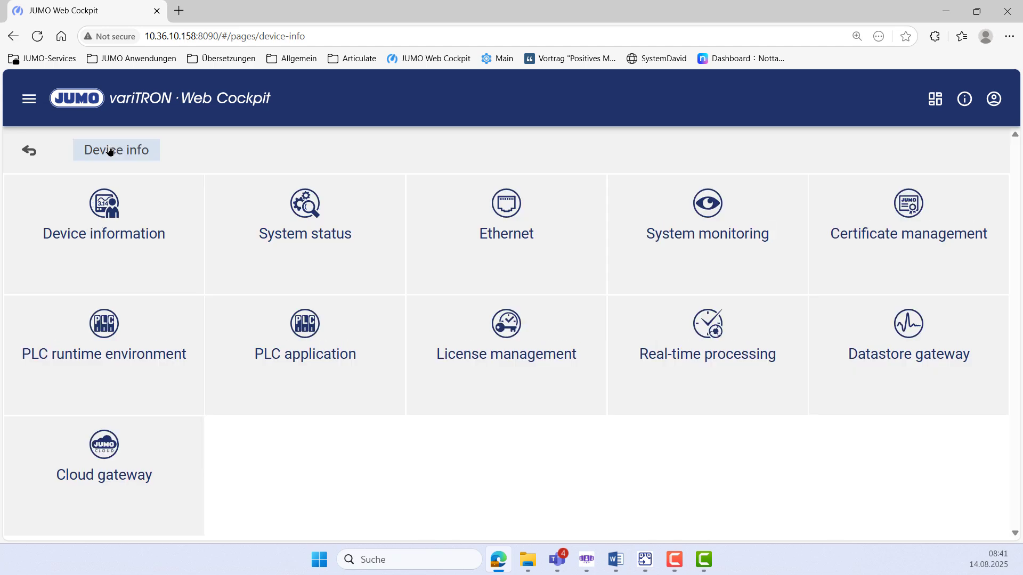
# Check the Ethernet network details of LAN1, and return to the device info overview
pyautogui.click(489, 260)
pyautogui.click(117, 253)
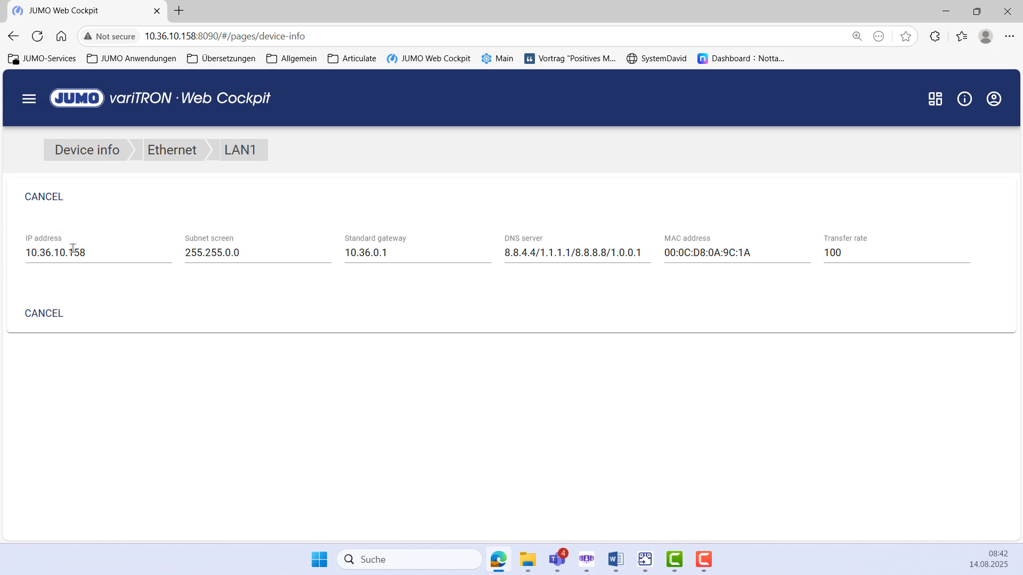
pyautogui.click(179, 155)
pyautogui.click(107, 155)
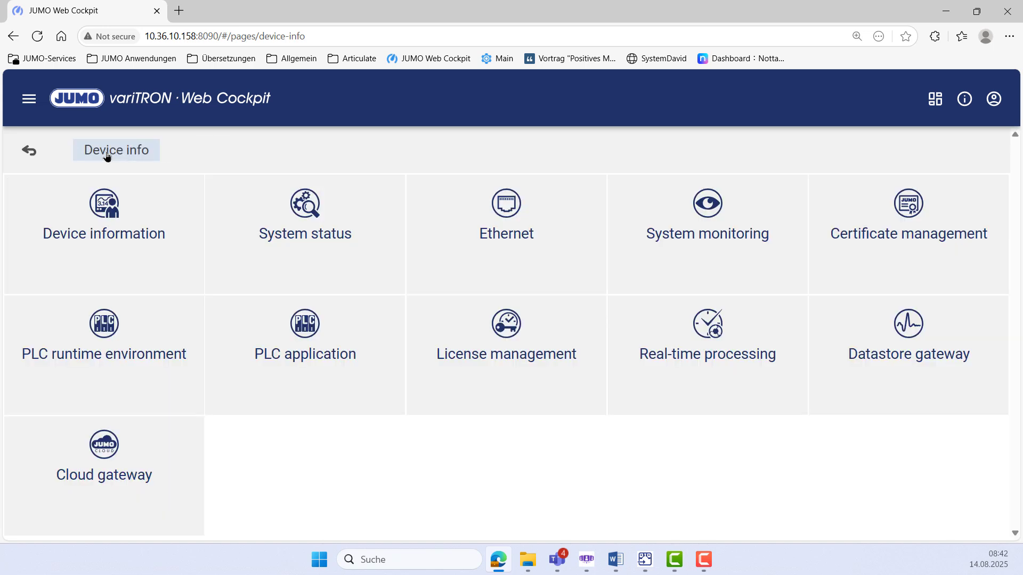
# Review the export status of the datastore gateway, and return to the device info overview
pyautogui.click(898, 371)
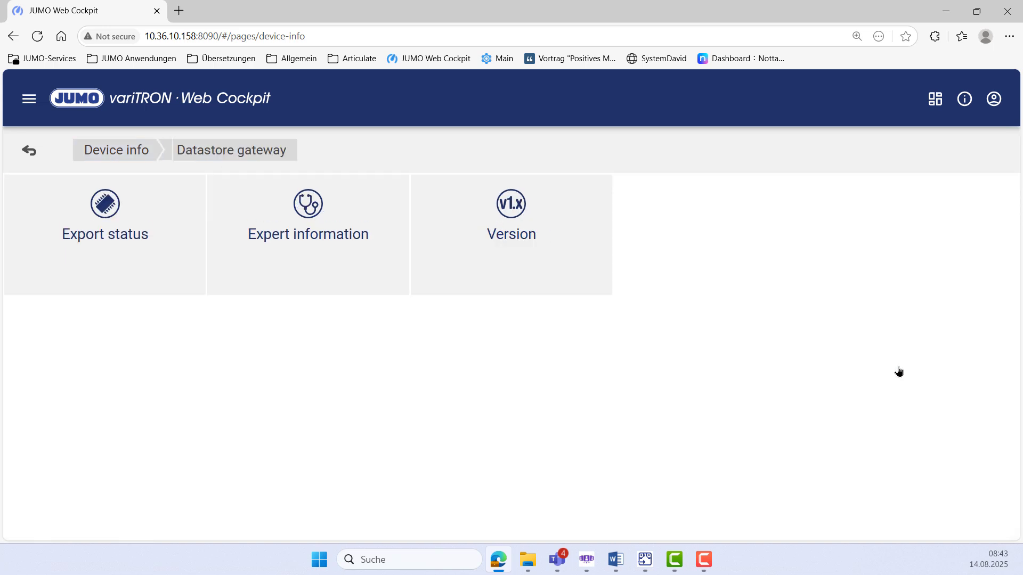
pyautogui.click(95, 253)
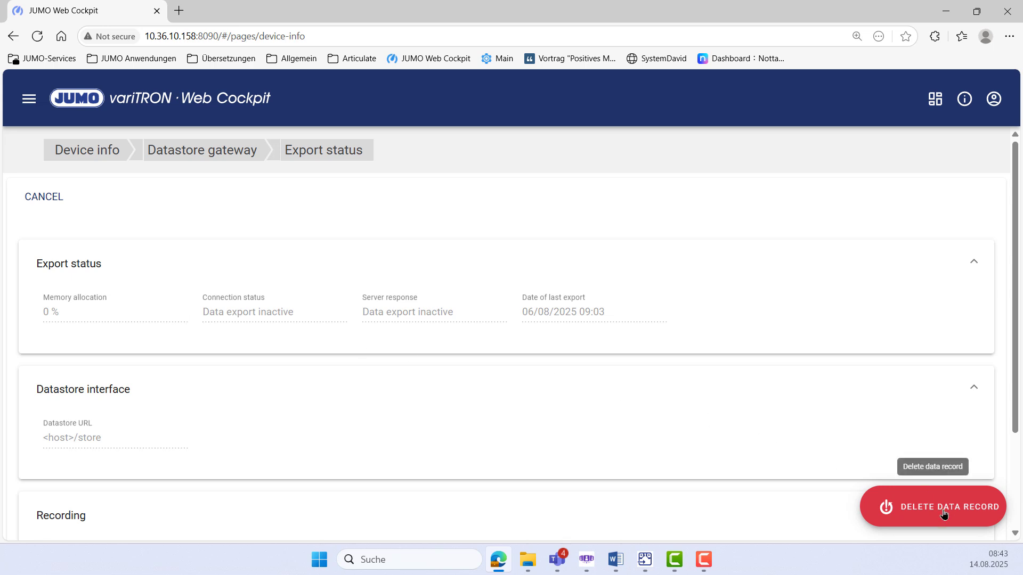
pyautogui.click(155, 153)
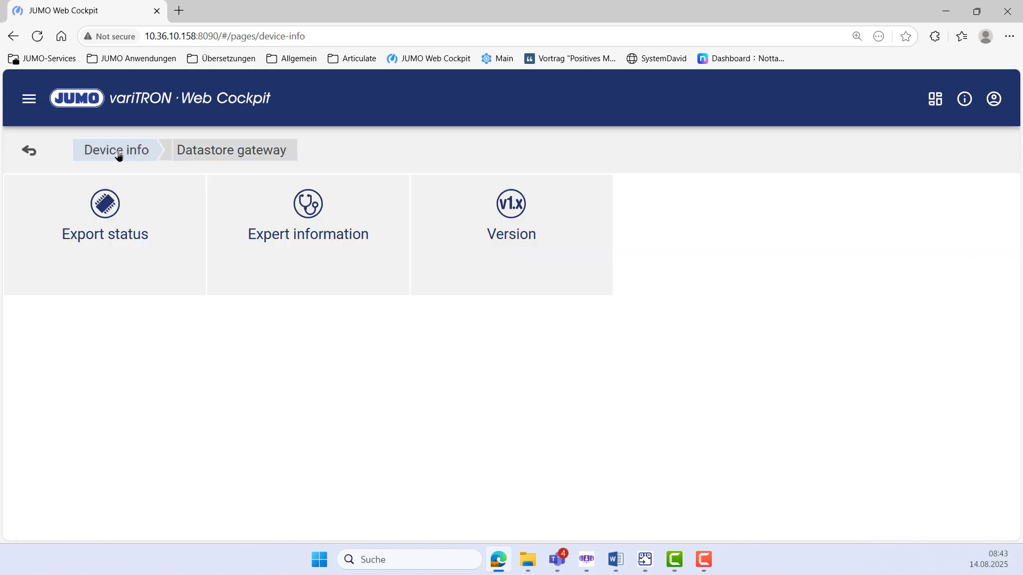
pyautogui.click(118, 154)
# Check the state of the cloud gateway, and go back to the homepage
pyautogui.click(153, 460)
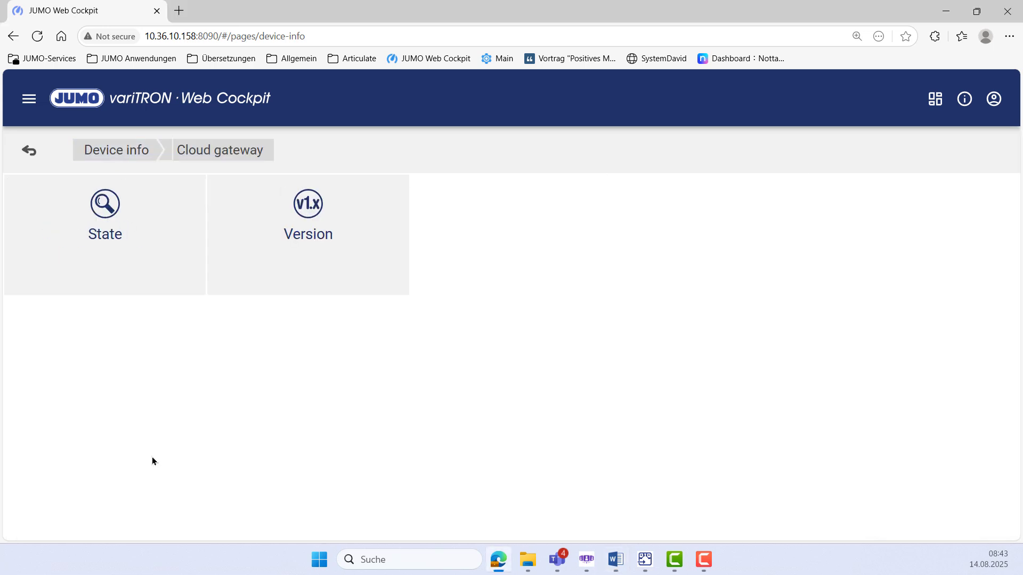
pyautogui.click(105, 267)
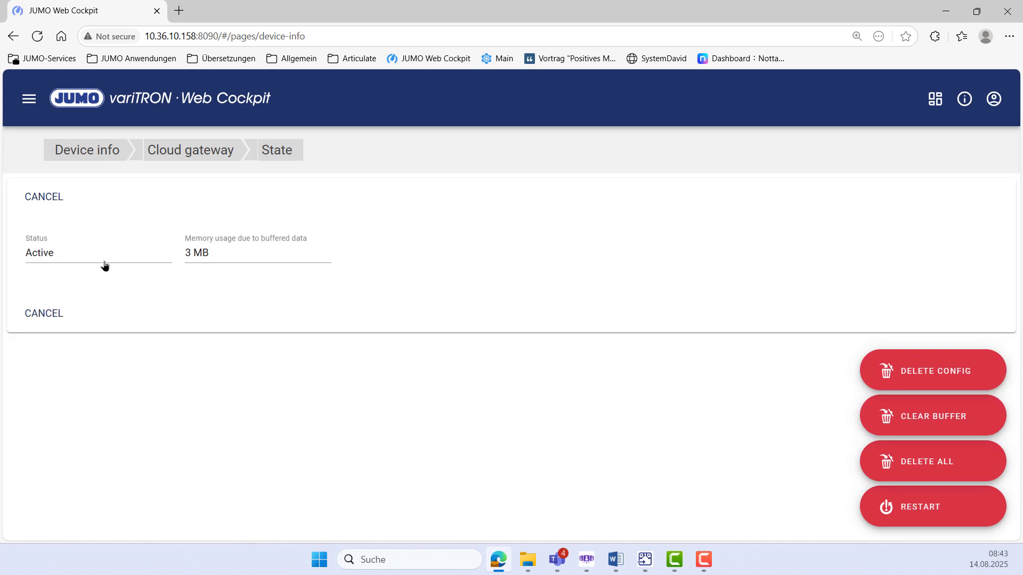
pyautogui.click(185, 154)
pyautogui.click(122, 156)
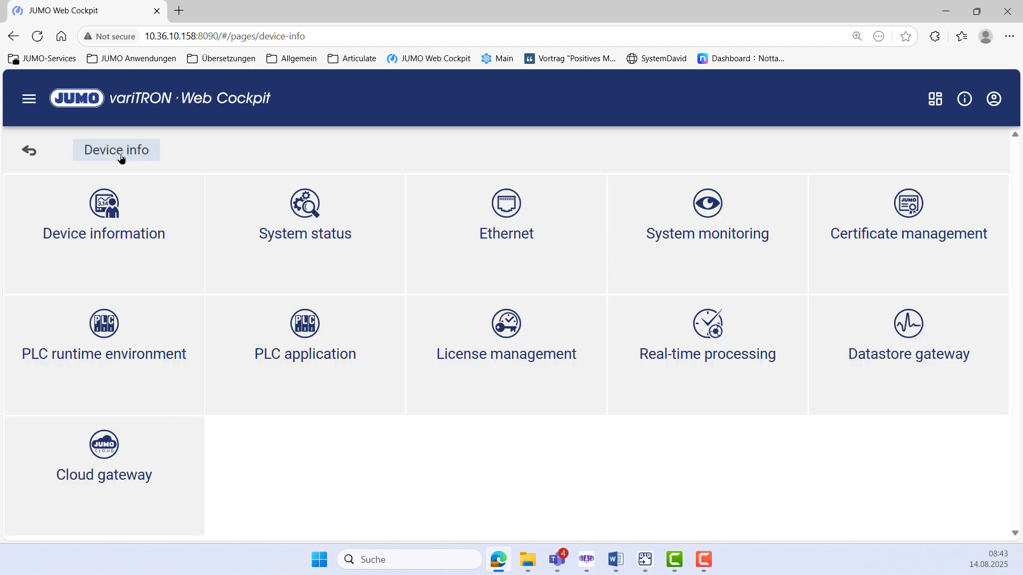
pyautogui.click(30, 154)
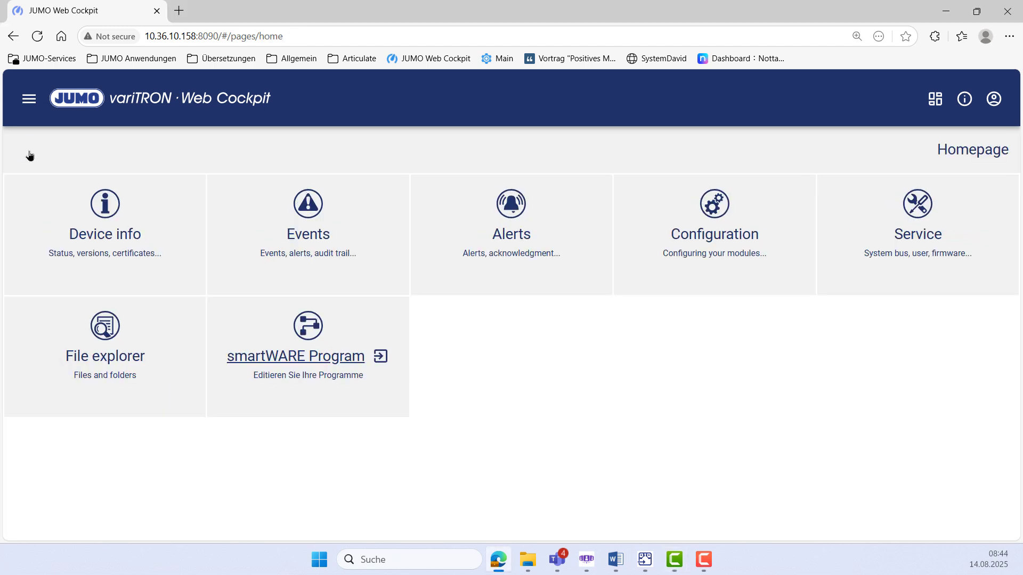
# Review the device's event list and its alert list, returning to the homepage after each
pyautogui.click(309, 261)
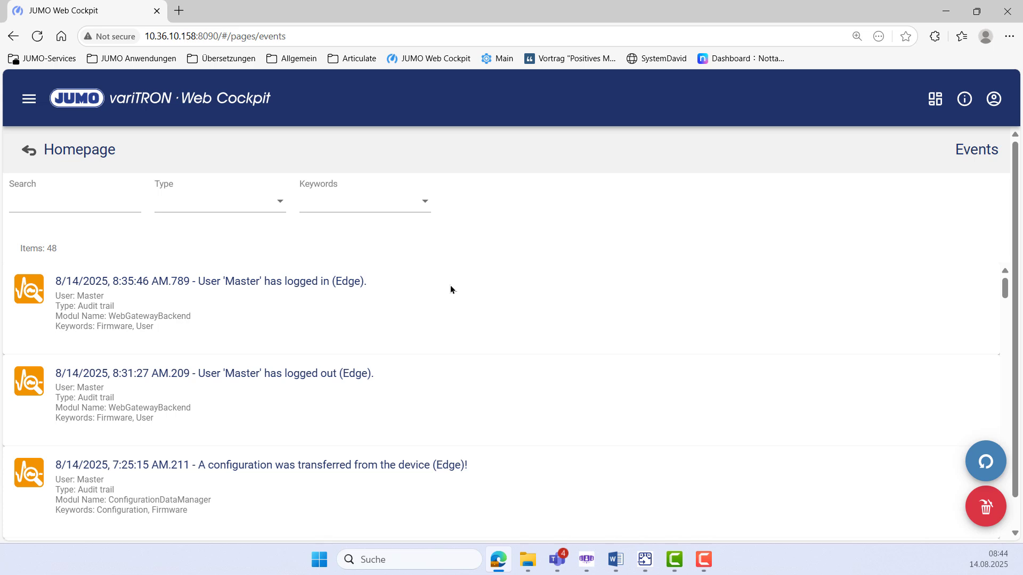
pyautogui.click(37, 156)
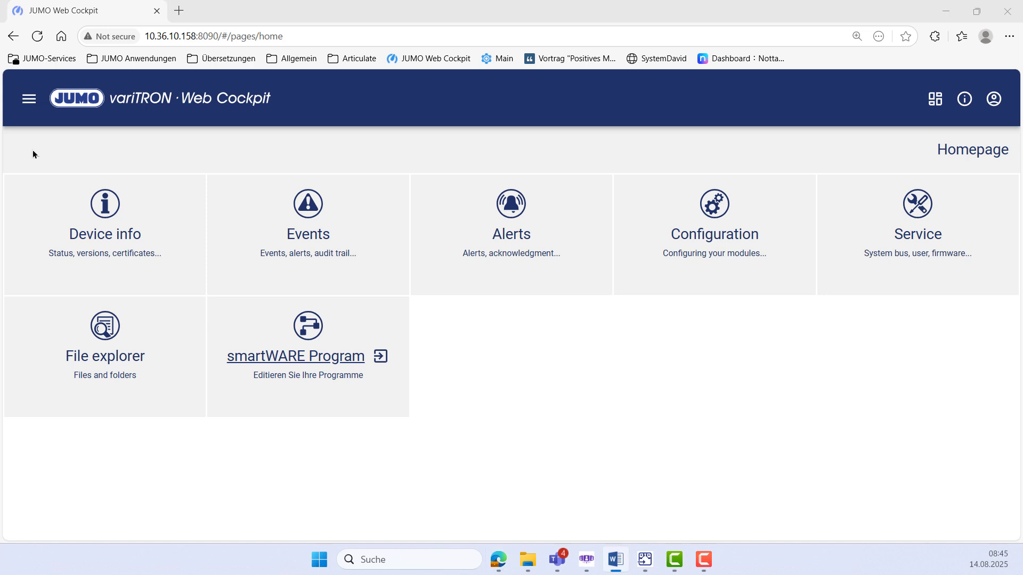
pyautogui.click(499, 250)
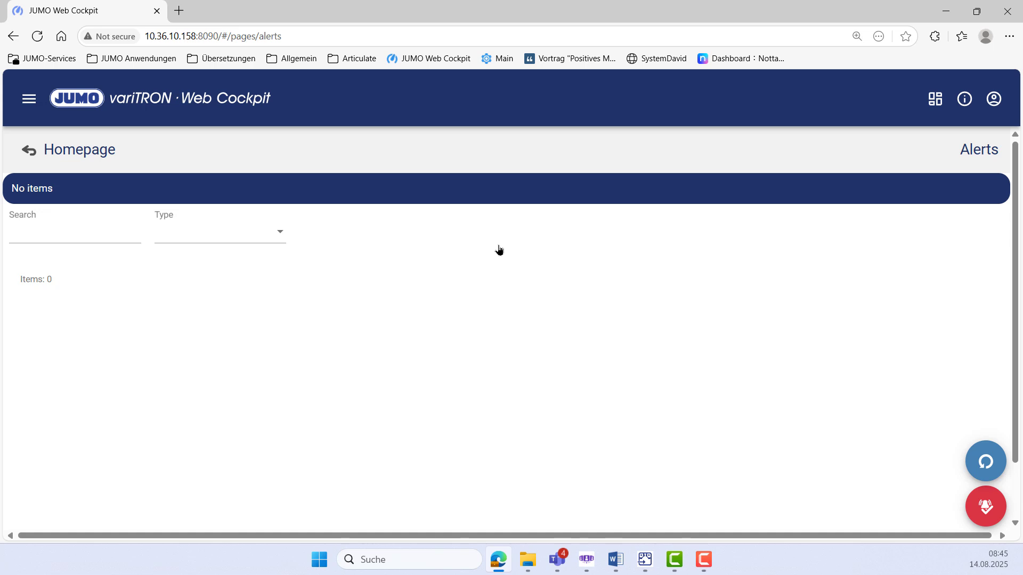
pyautogui.click(28, 153)
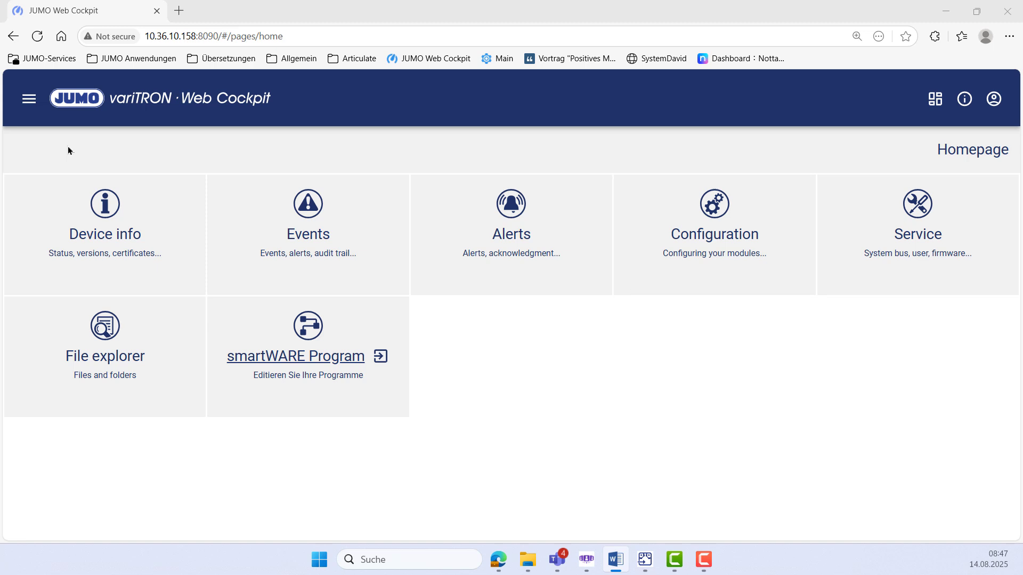
# Open the configuration of Analog input 1 on the 4x controller (CTR04_5) module of the system bus
pyautogui.click(704, 260)
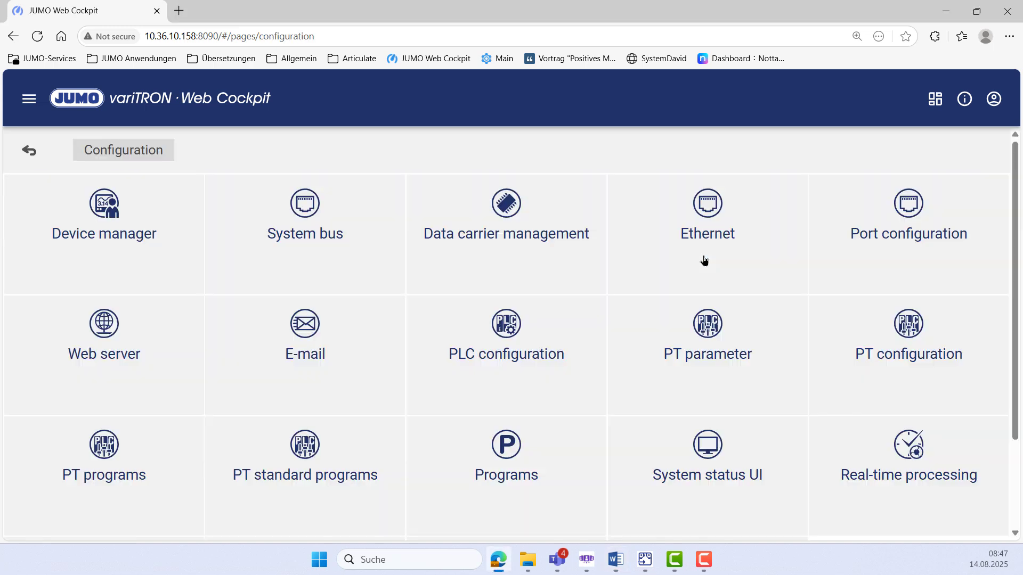
pyautogui.click(336, 214)
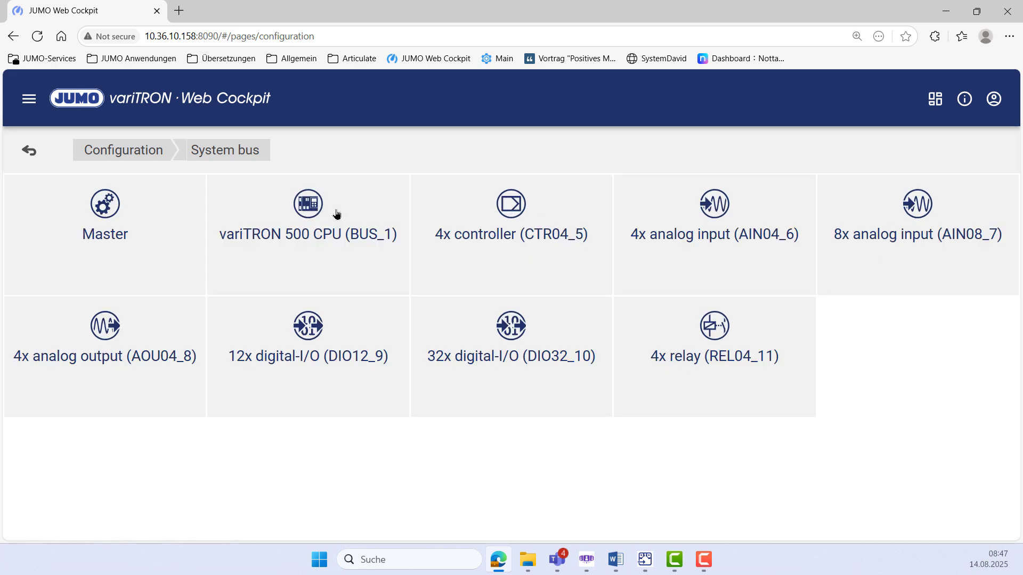
pyautogui.click(457, 236)
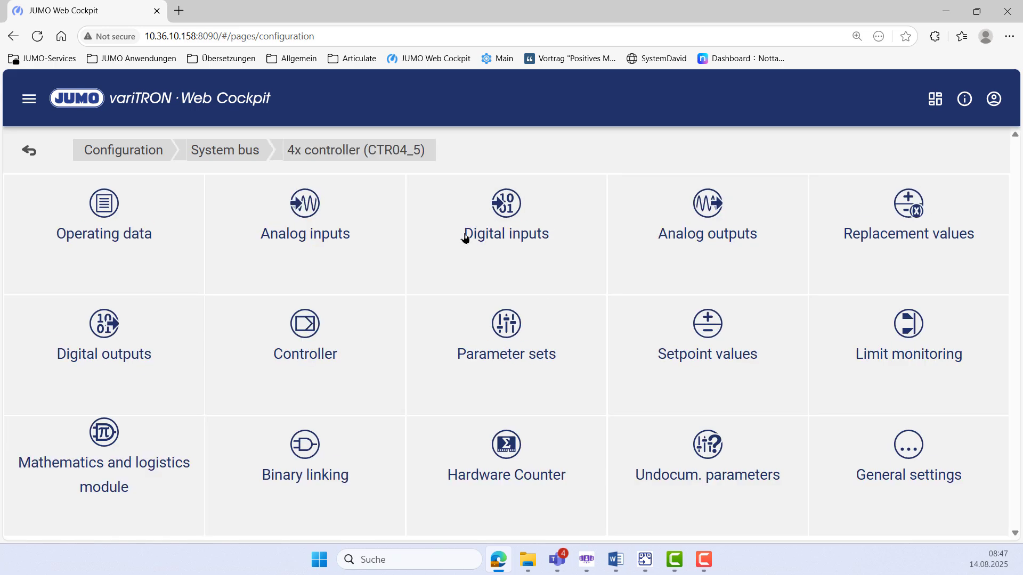
pyautogui.click(359, 241)
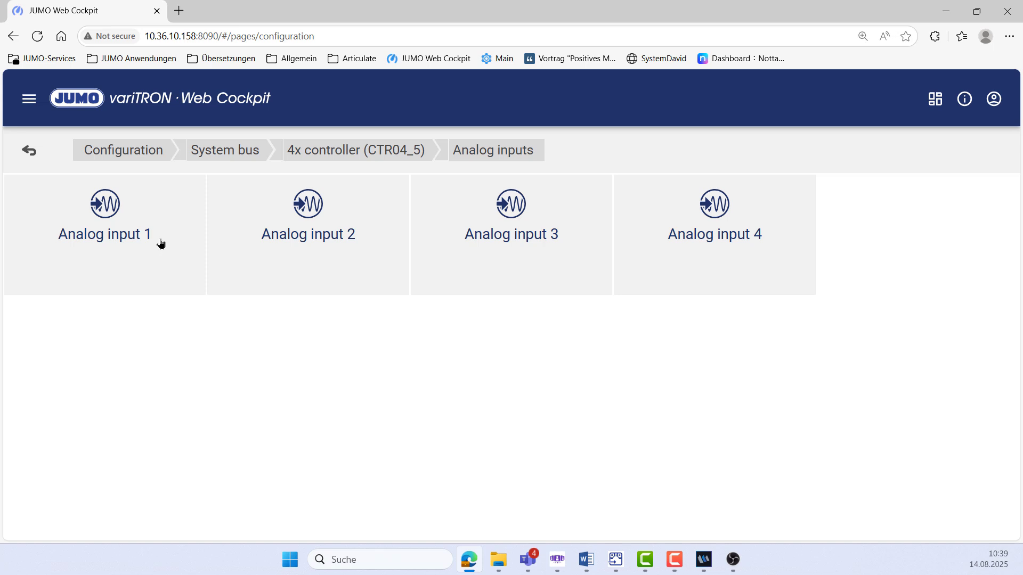
pyautogui.click(161, 244)
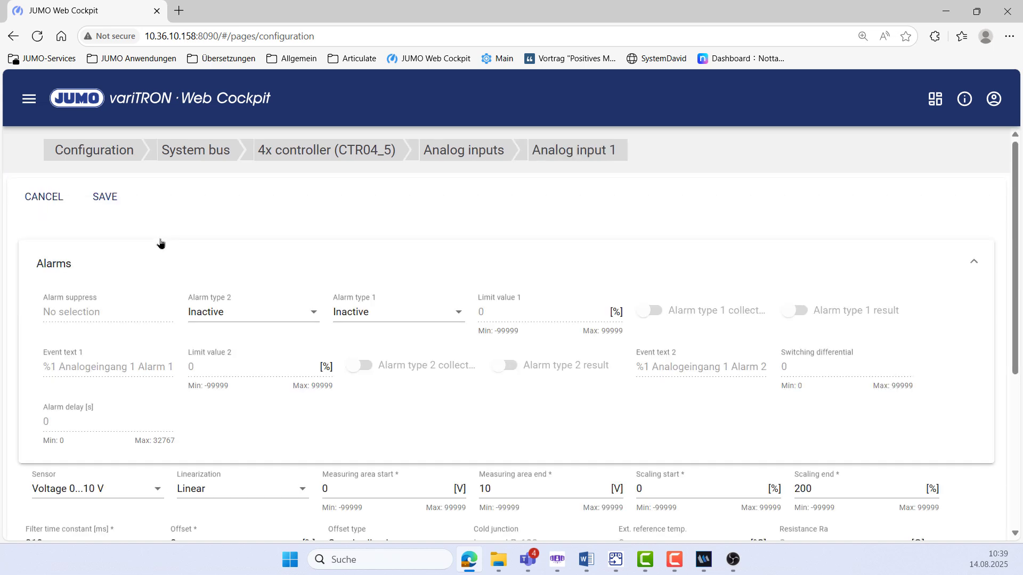
# Set the offset of Analog input 1 to -1.2 % and save the configuration
pyautogui.scroll(-3, 213, 355)
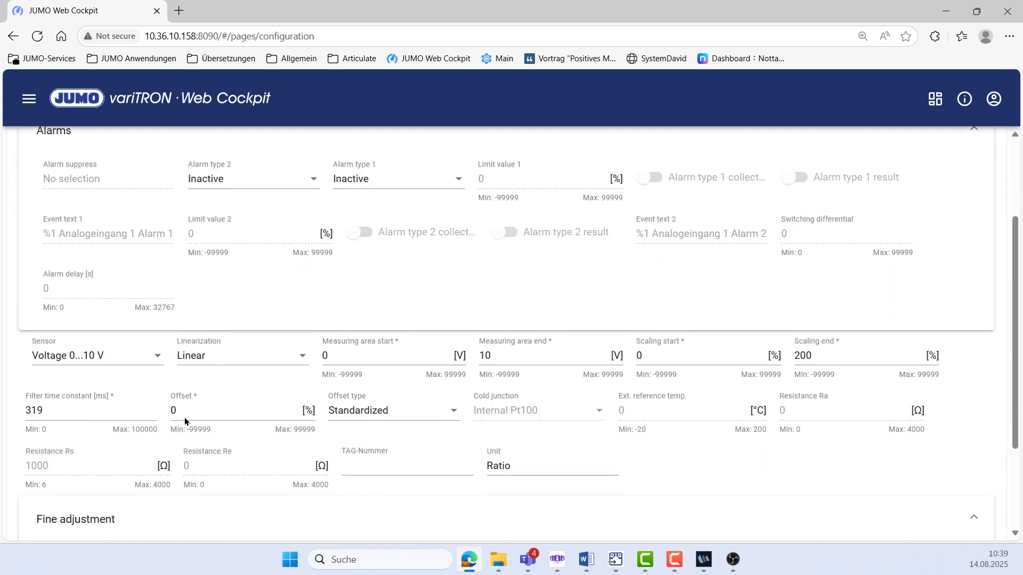
pyautogui.click(182, 410)
pyautogui.press('BackSpace')
pyautogui.write('-1.2')
pyautogui.scroll(2, 254, 216)
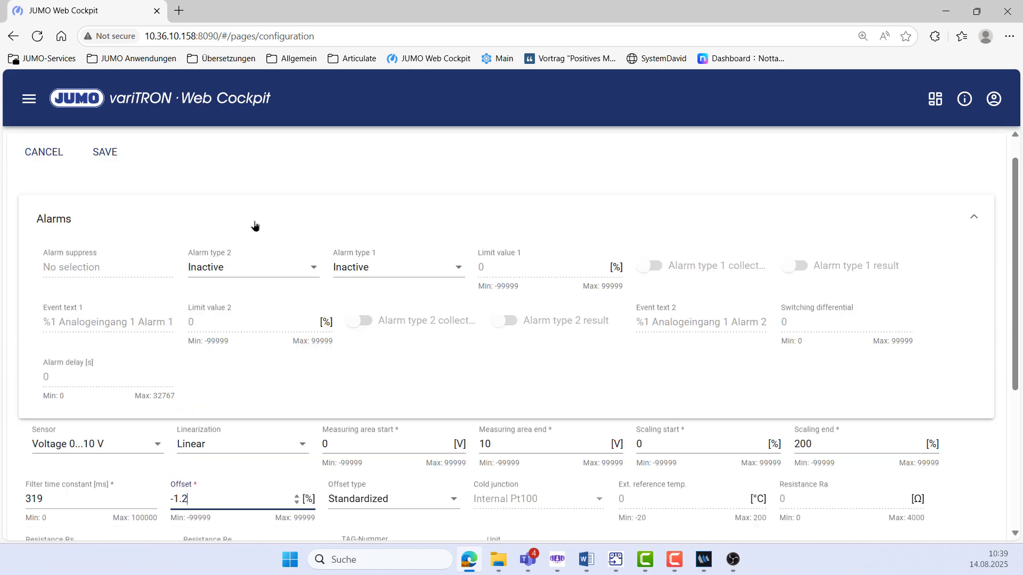
pyautogui.click(106, 201)
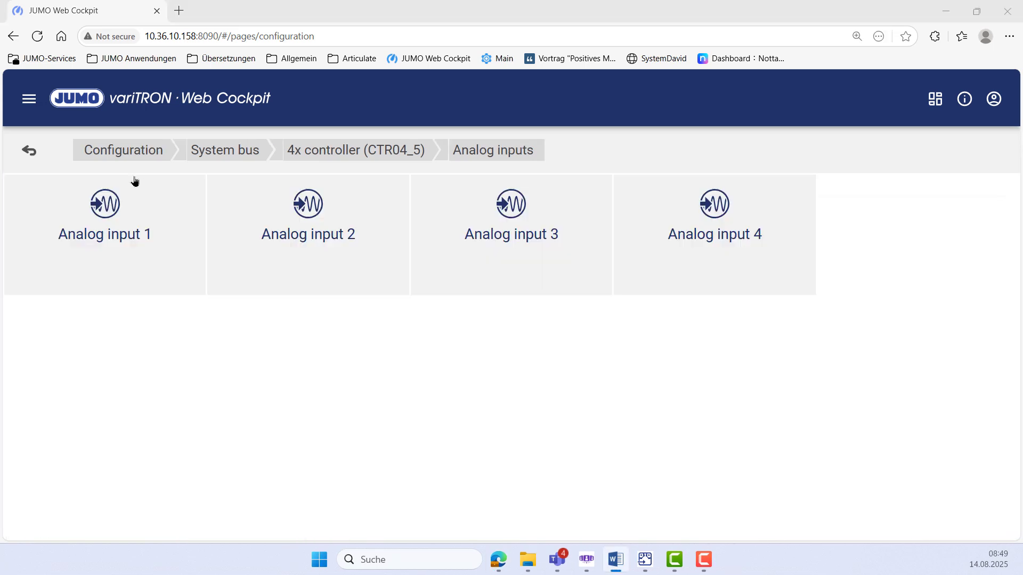
# Set the device name to variTRON 500 Campus_1 in the device manager's designations, save it, and reopen the designations to check the name
pyautogui.click(28, 152)
pyautogui.click(28, 153)
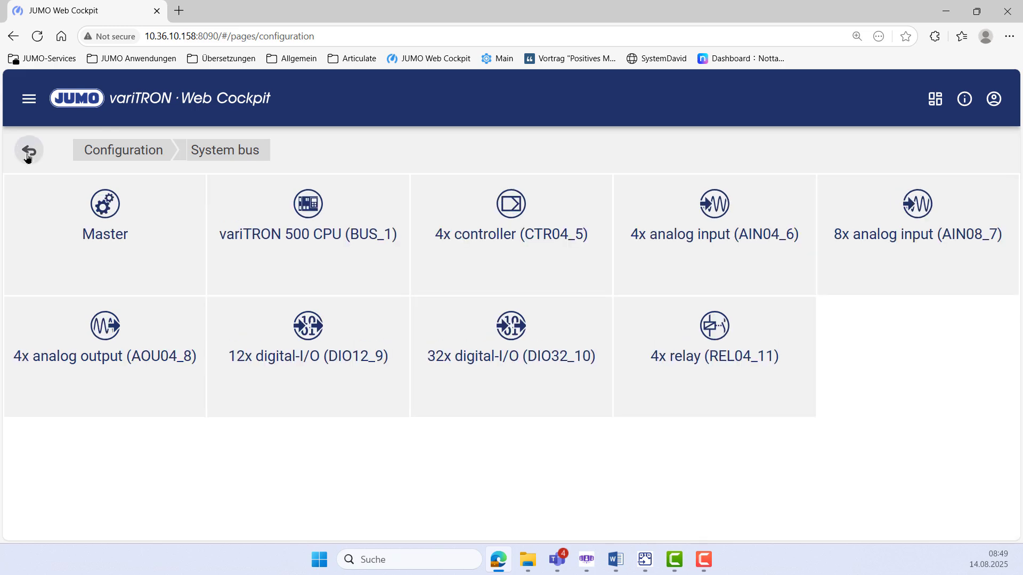
pyautogui.click(29, 154)
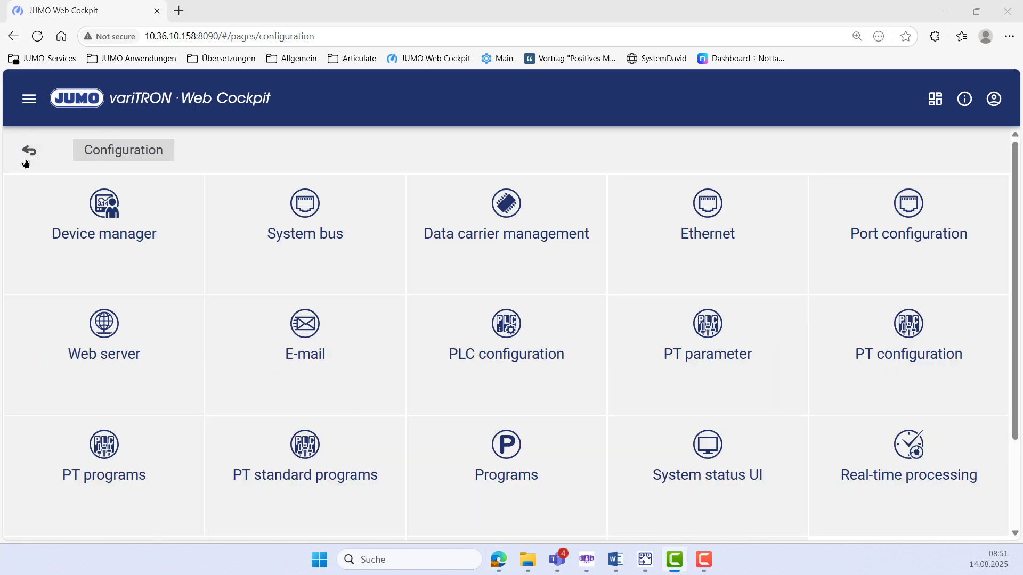
pyautogui.click(143, 242)
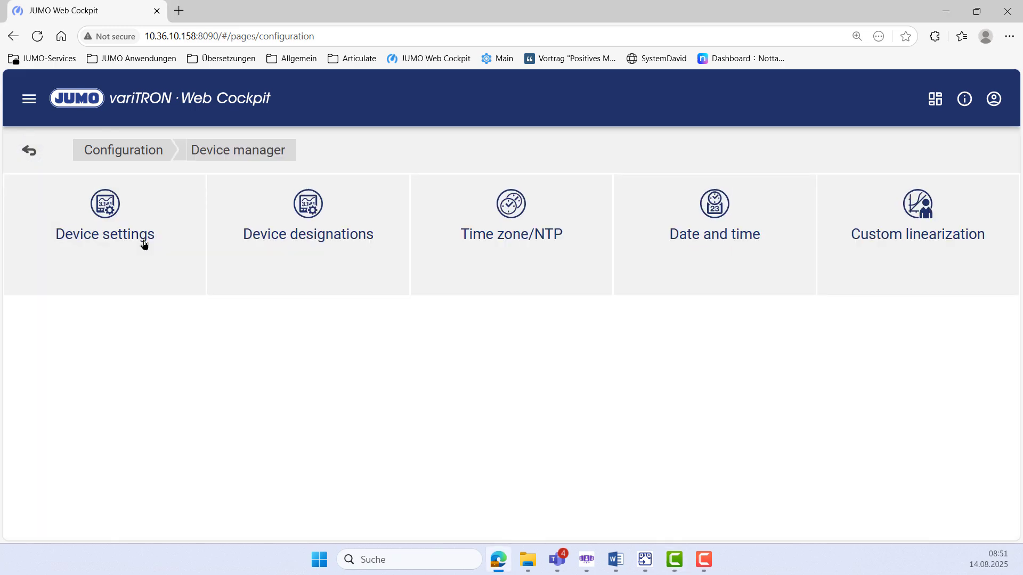
pyautogui.click(245, 238)
pyautogui.write('_1')
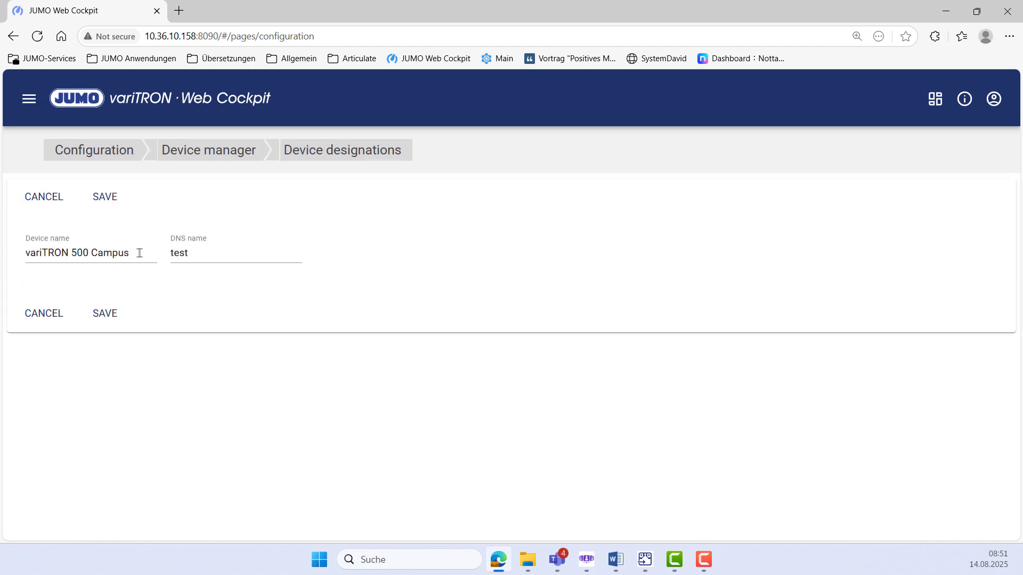
pyautogui.click(106, 198)
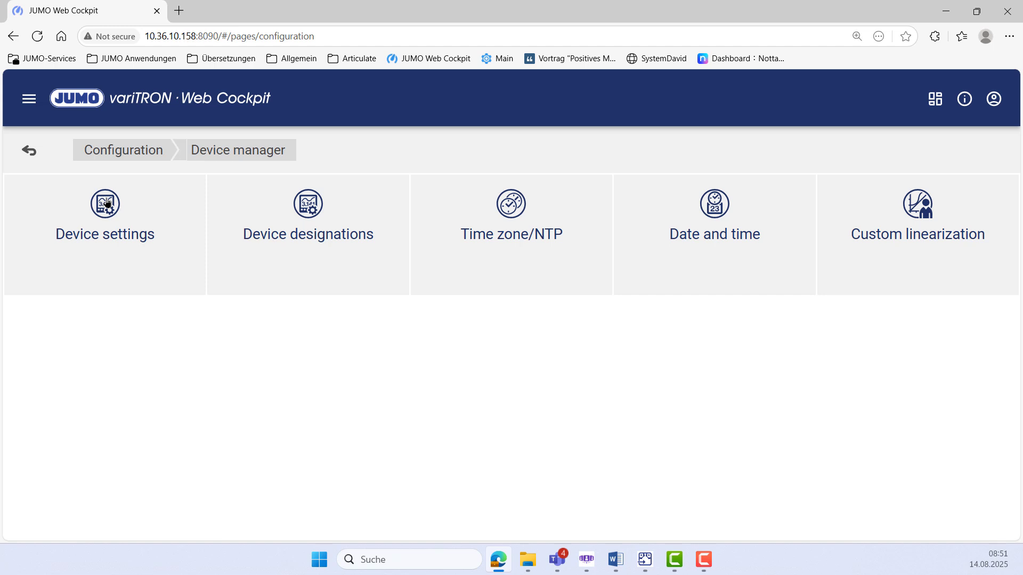
pyautogui.click(299, 254)
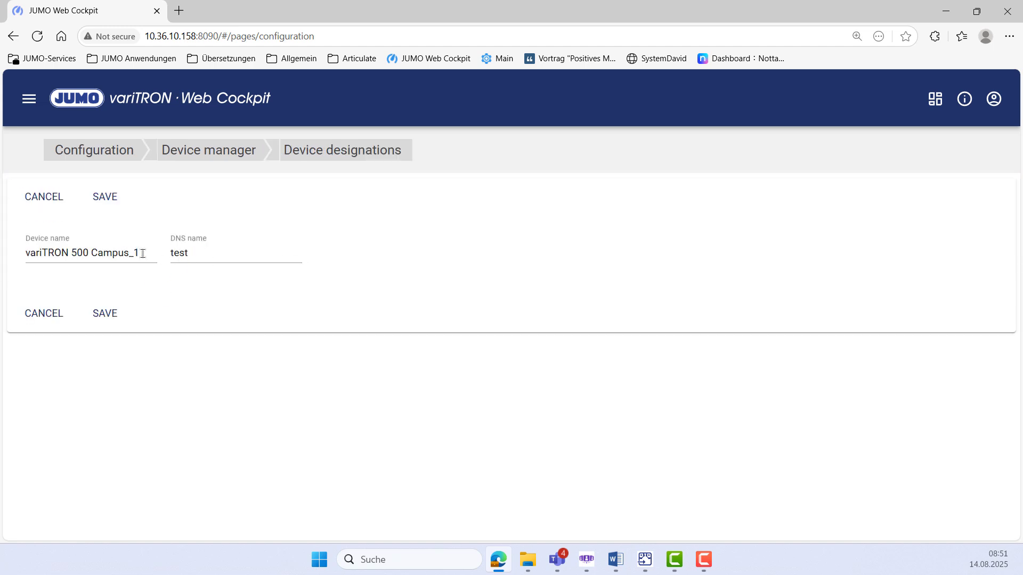
pyautogui.click(106, 205)
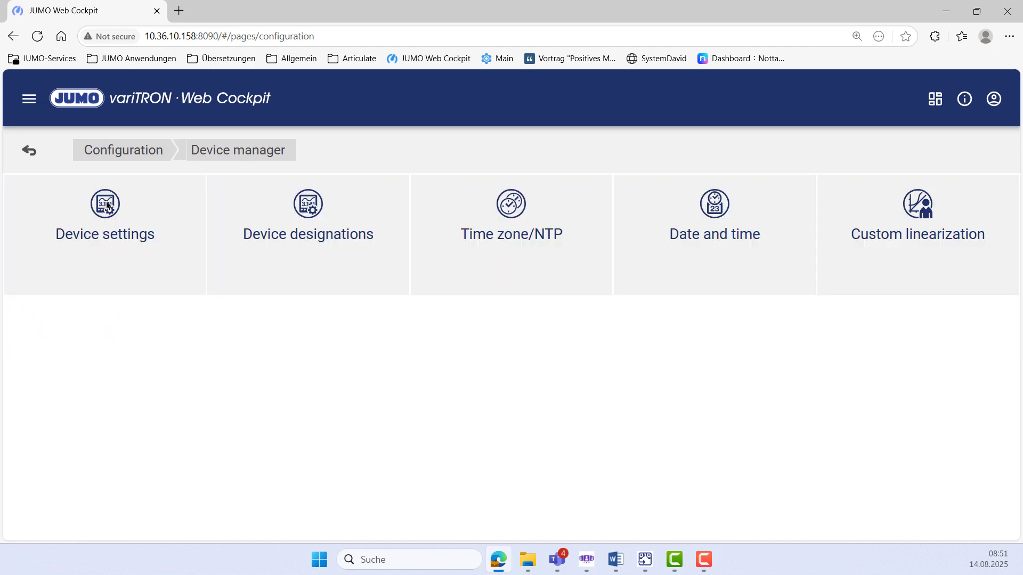
# View the device manager's date and time setting and its calendar picker without changing anything, and return to the homepage
pyautogui.click(689, 225)
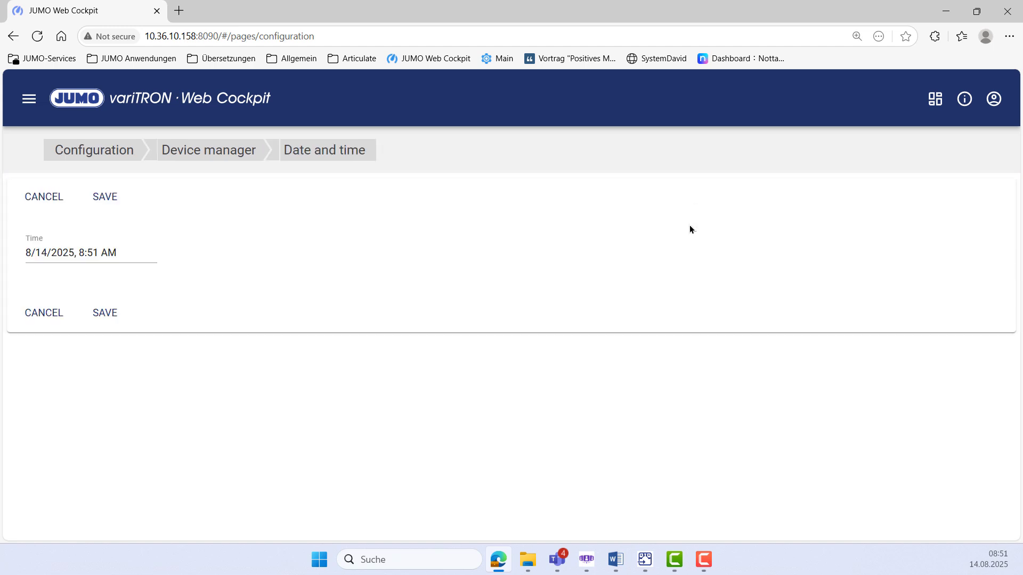
pyautogui.click(113, 249)
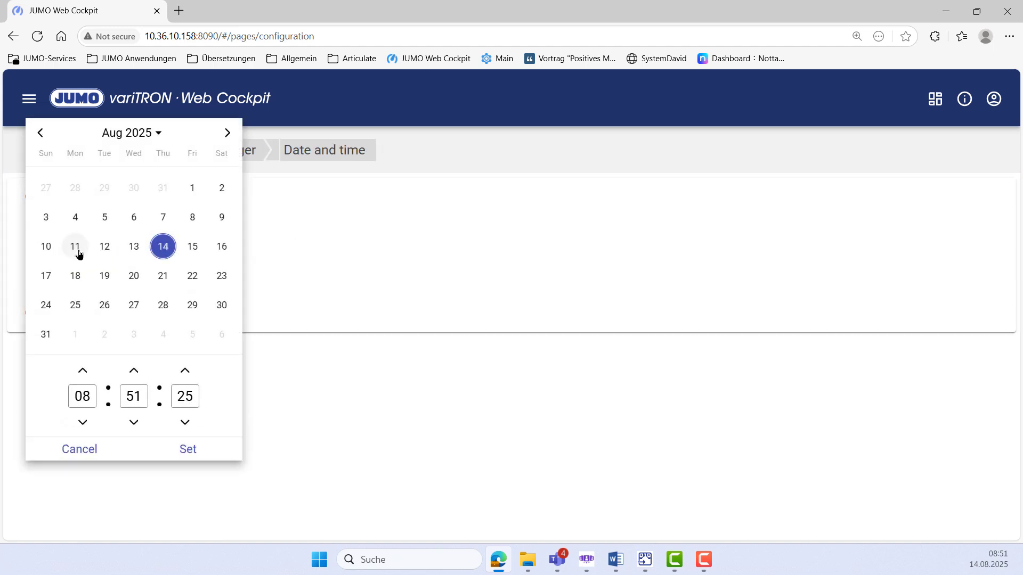
pyautogui.click(89, 448)
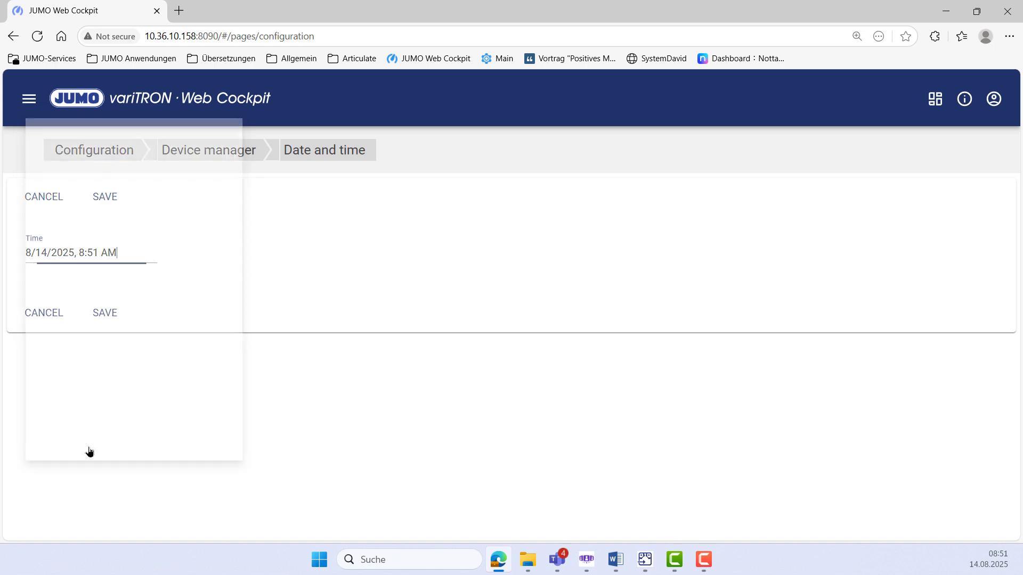
pyautogui.click(43, 198)
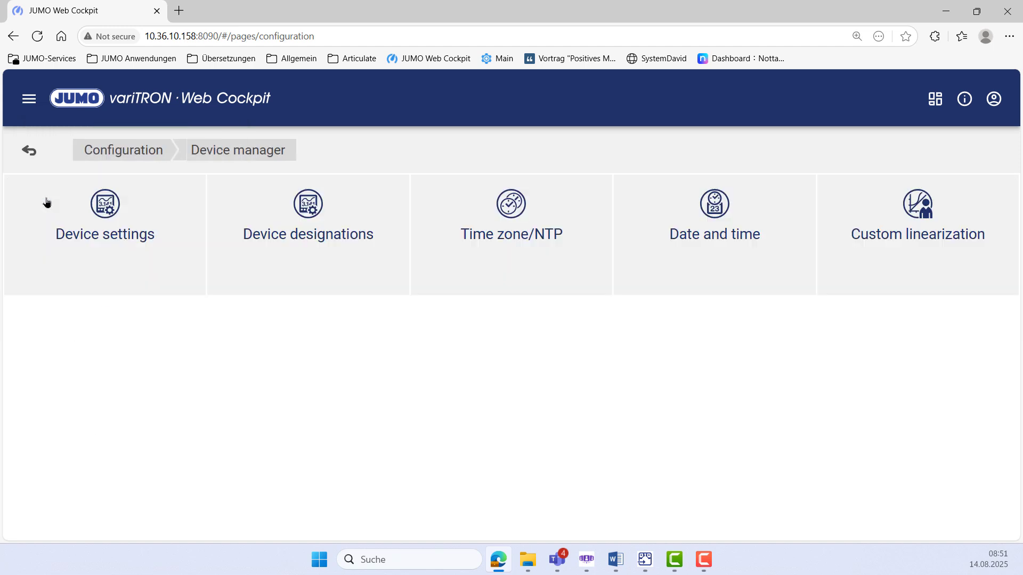
pyautogui.click(29, 153)
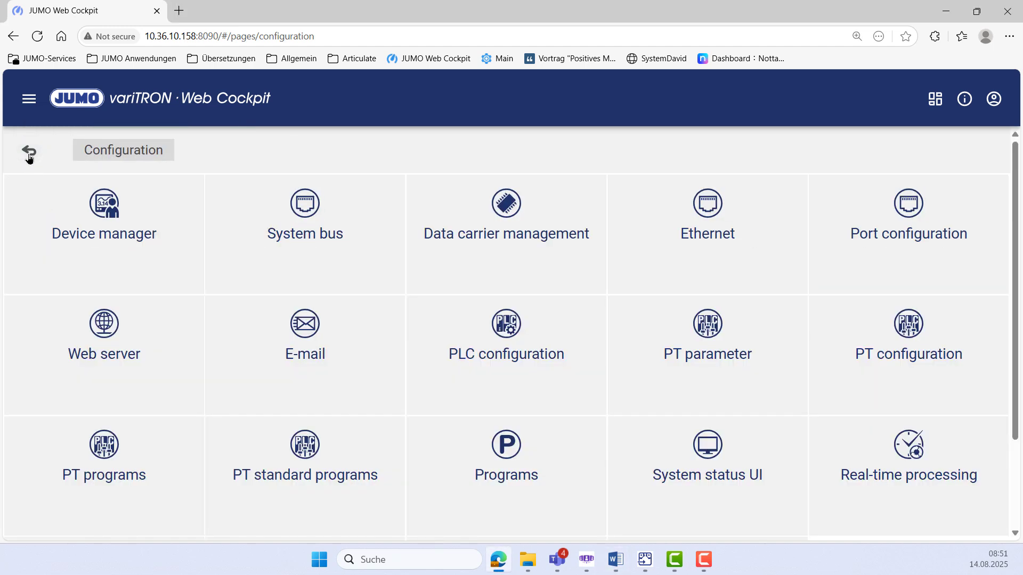
pyautogui.click(30, 155)
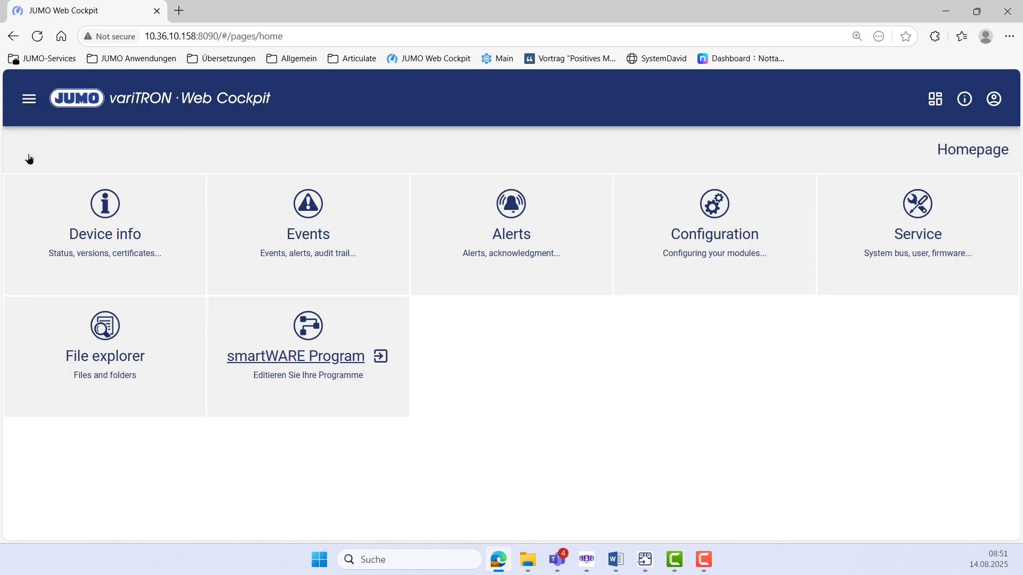
# Examine the rights of the AdministratorRole in the service area's user management, and return to the list of users
pyautogui.click(890, 258)
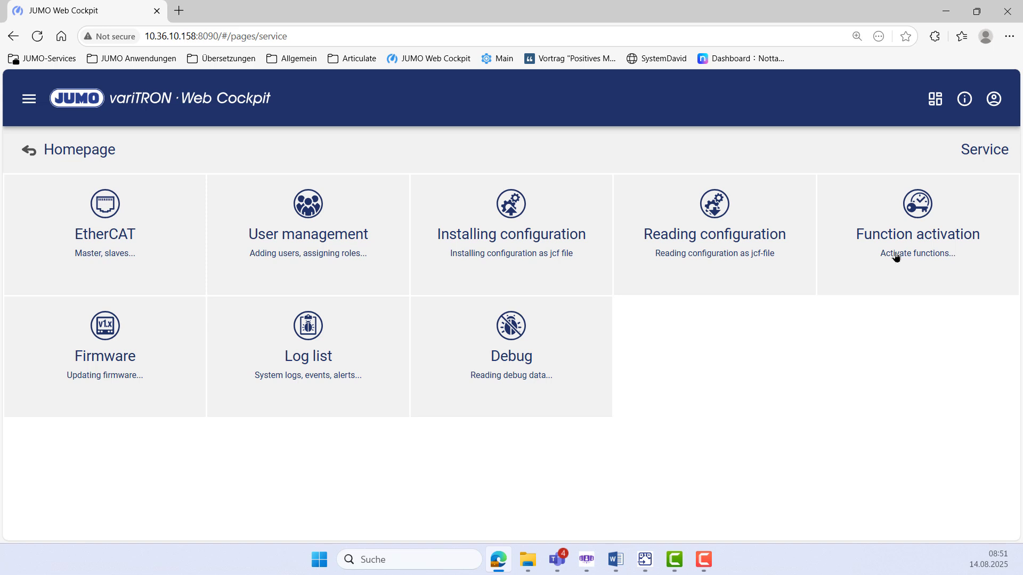
pyautogui.click(259, 229)
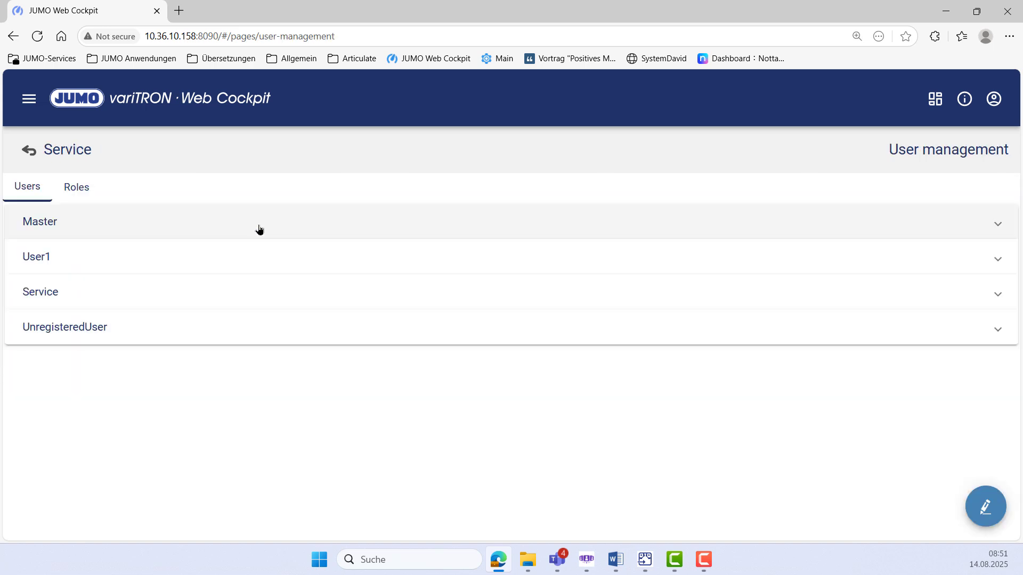
pyautogui.click(76, 193)
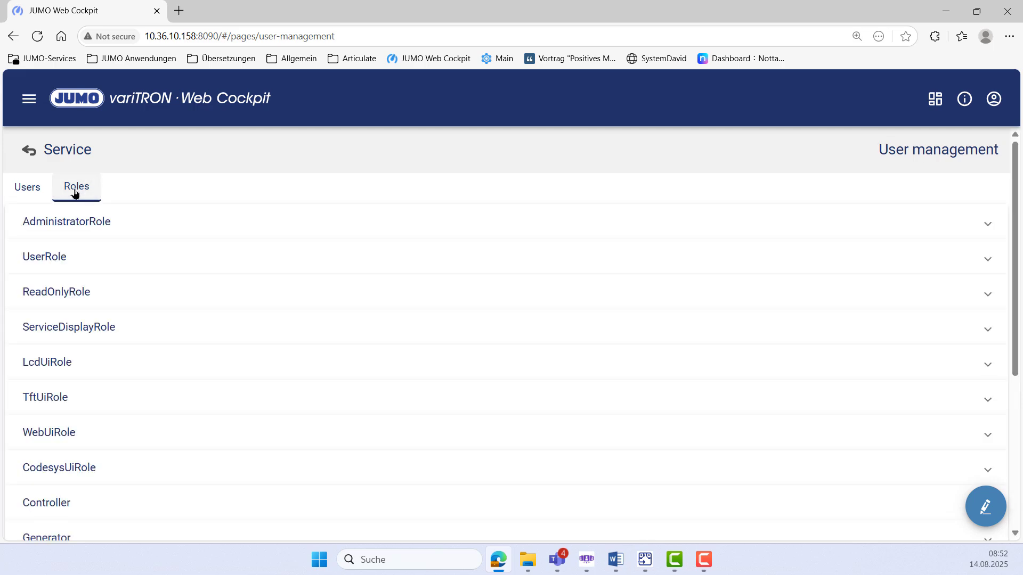
pyautogui.click(75, 228)
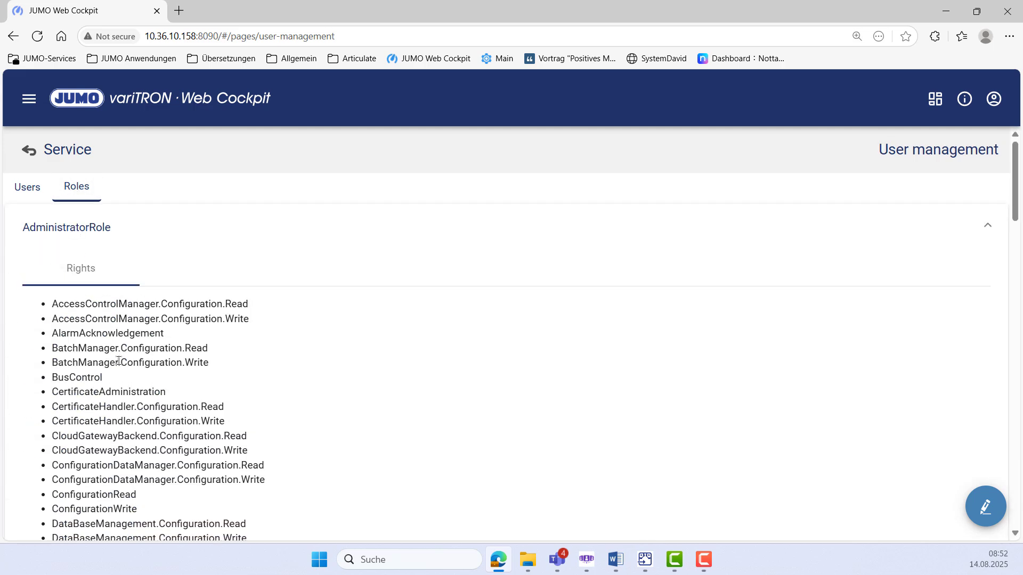
pyautogui.scroll(-11, 118, 361)
pyautogui.scroll(10, 124, 378)
pyautogui.click(23, 196)
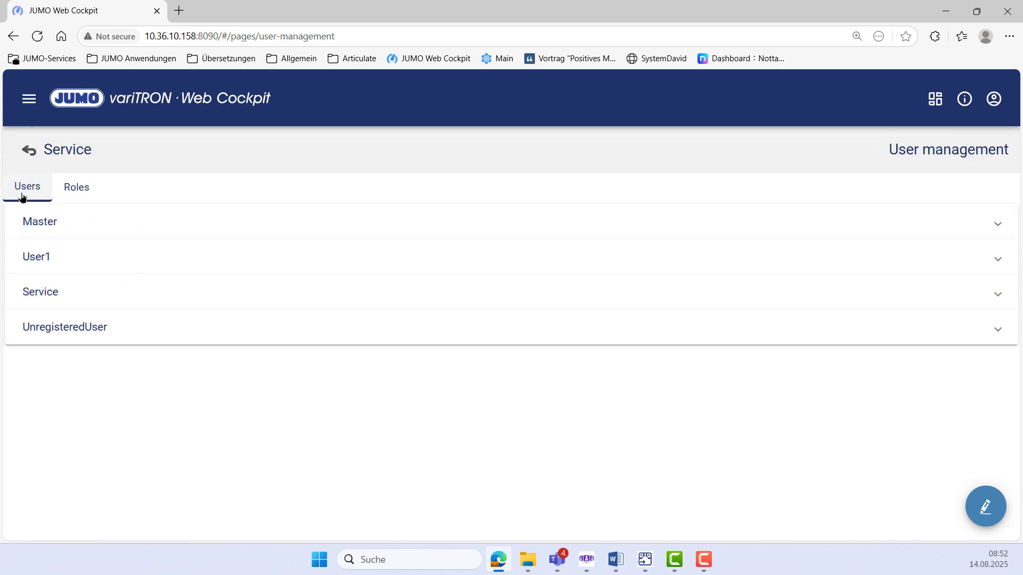
# Create a new user by entering the username and password, assign the AdministratorRole, and save the user
pyautogui.click(984, 513)
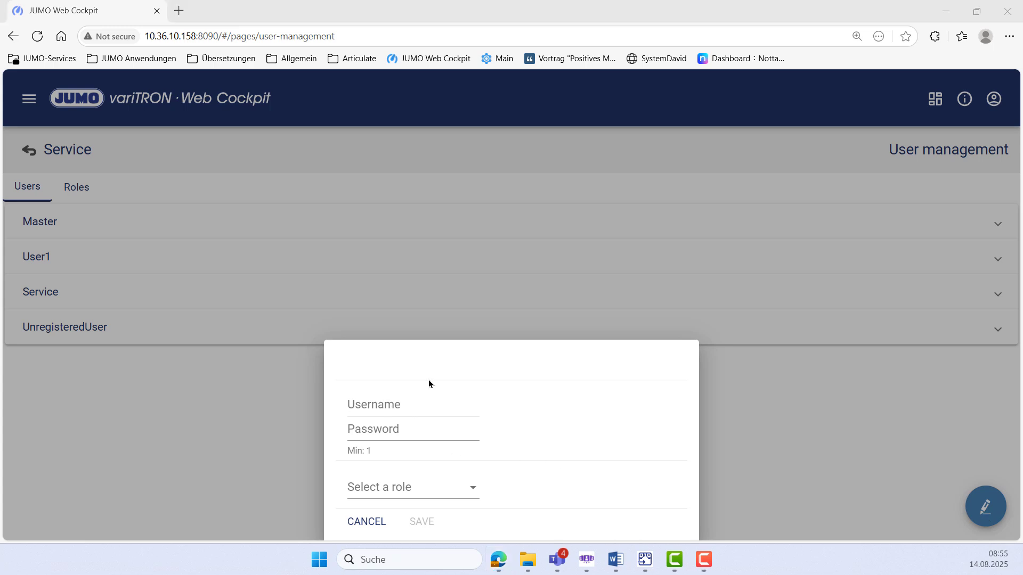
pyautogui.click(401, 405)
pyautogui.write('Manf')
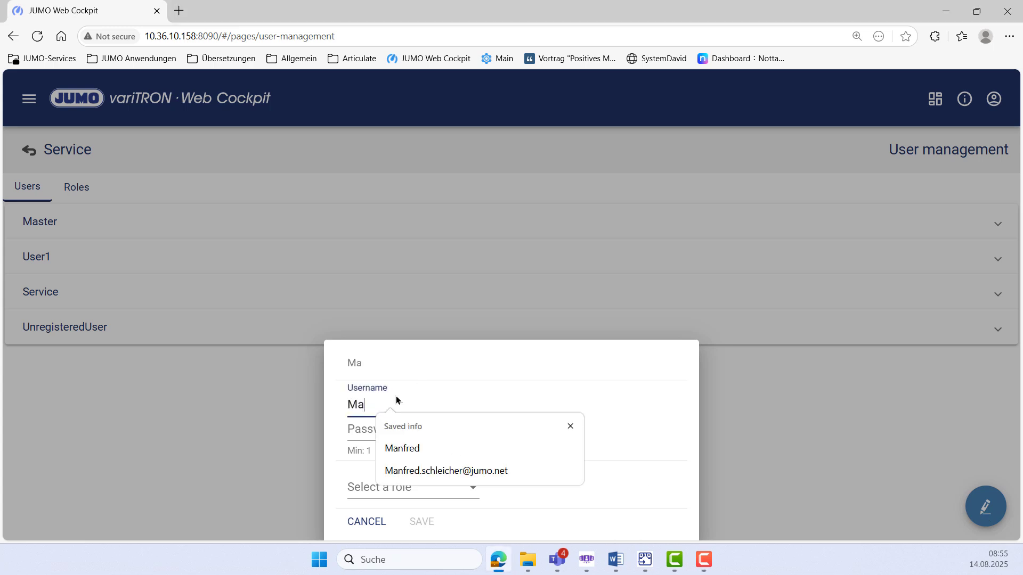
pyautogui.write('red')
pyautogui.click(373, 429)
pyautogui.write('••••••')
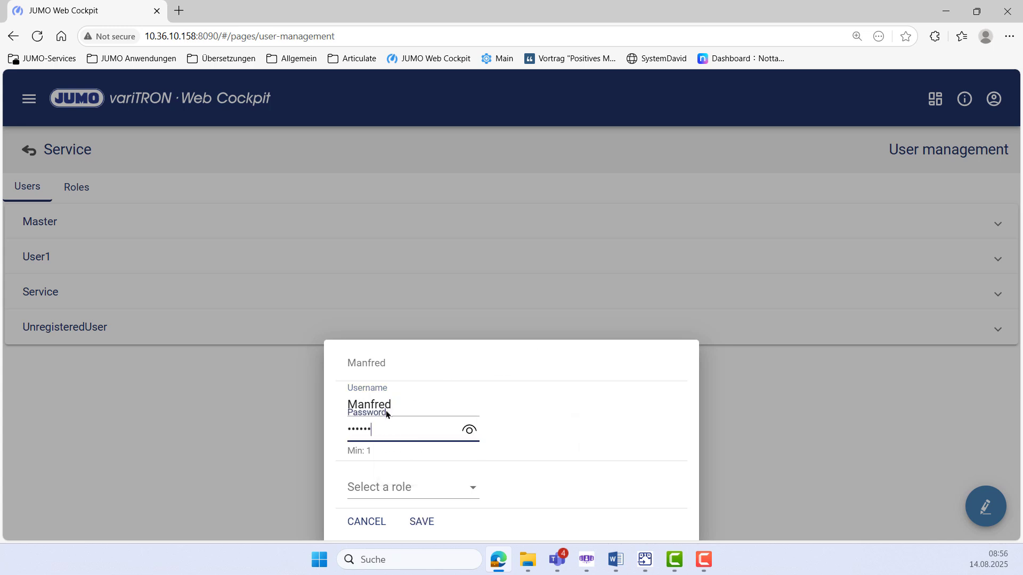
pyautogui.click(407, 486)
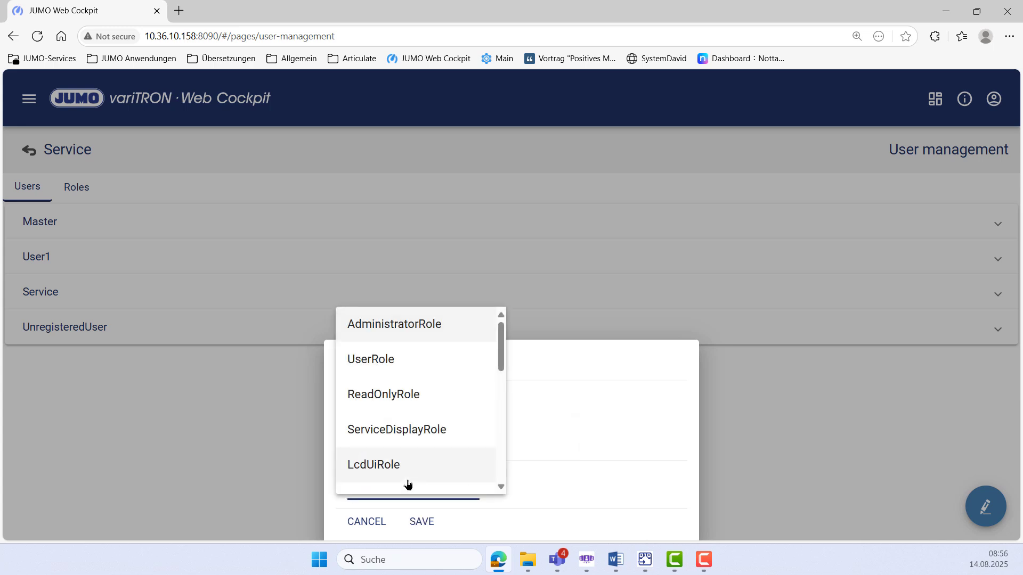
pyautogui.click(394, 333)
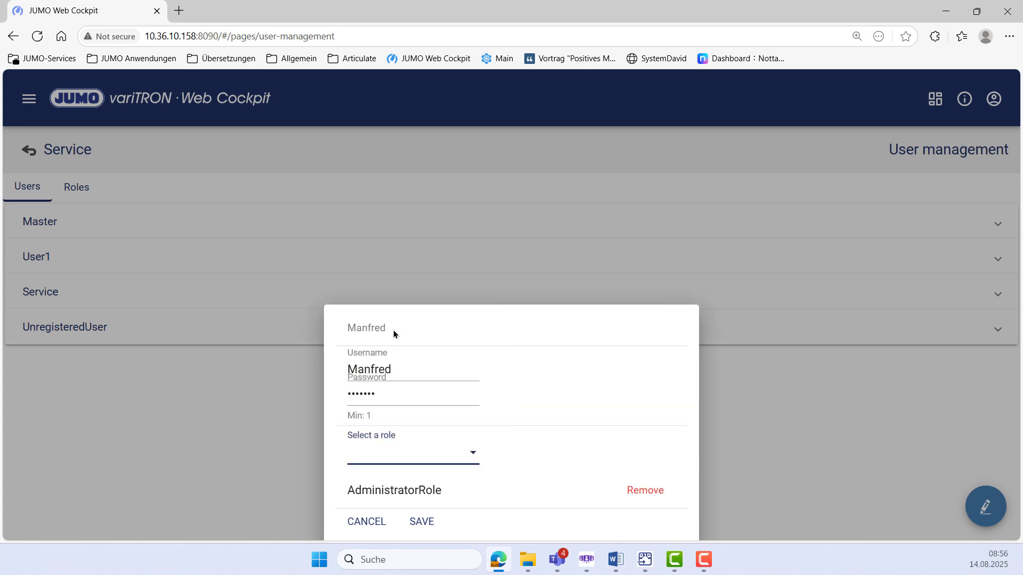
pyautogui.click(425, 525)
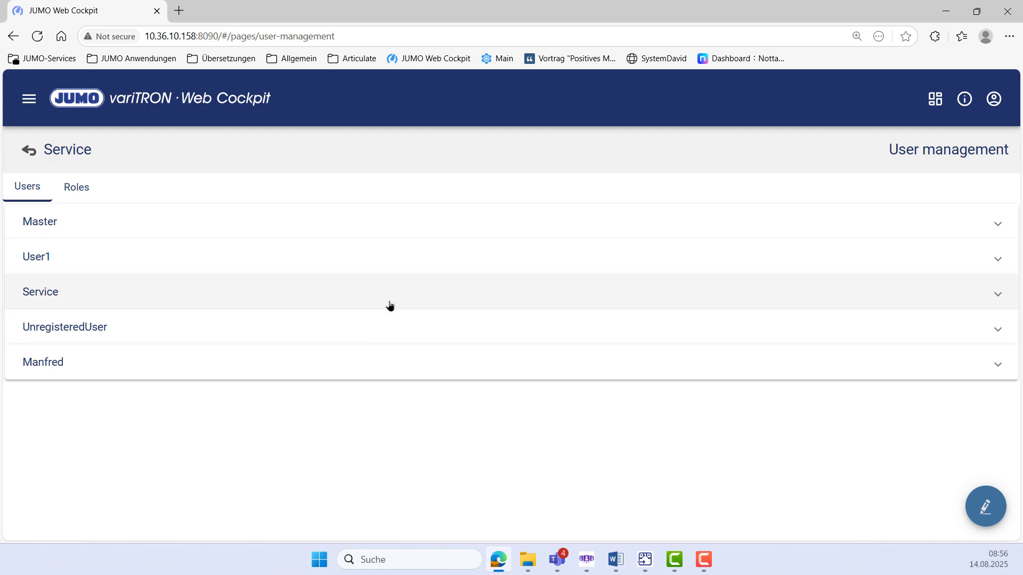
# Examine the rights assigned to the newly created user down to the end of the list
pyautogui.click(183, 364)
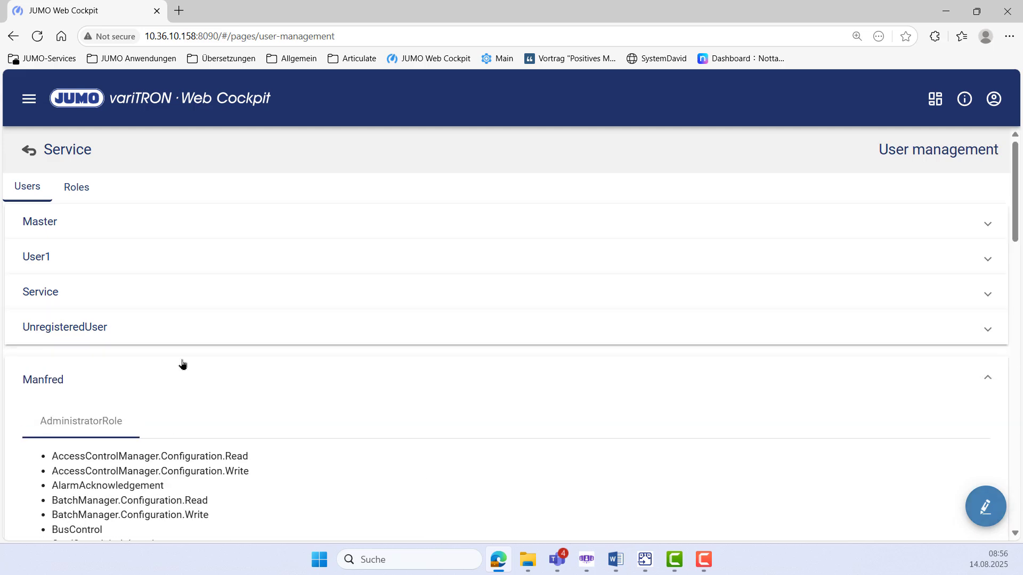
pyautogui.scroll(-3, 180, 373)
pyautogui.scroll(-15, 113, 429)
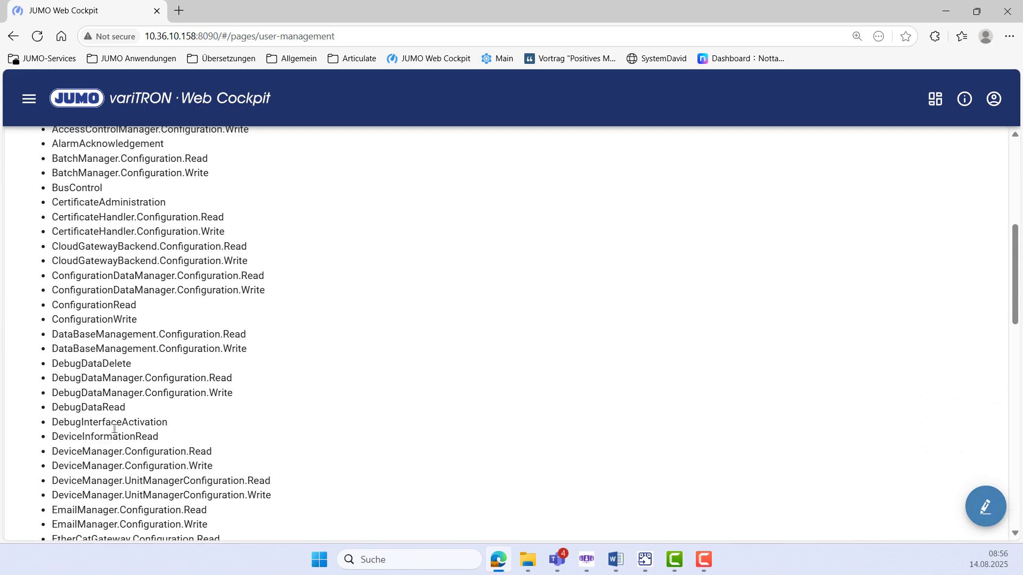
pyautogui.scroll(-5, 117, 429)
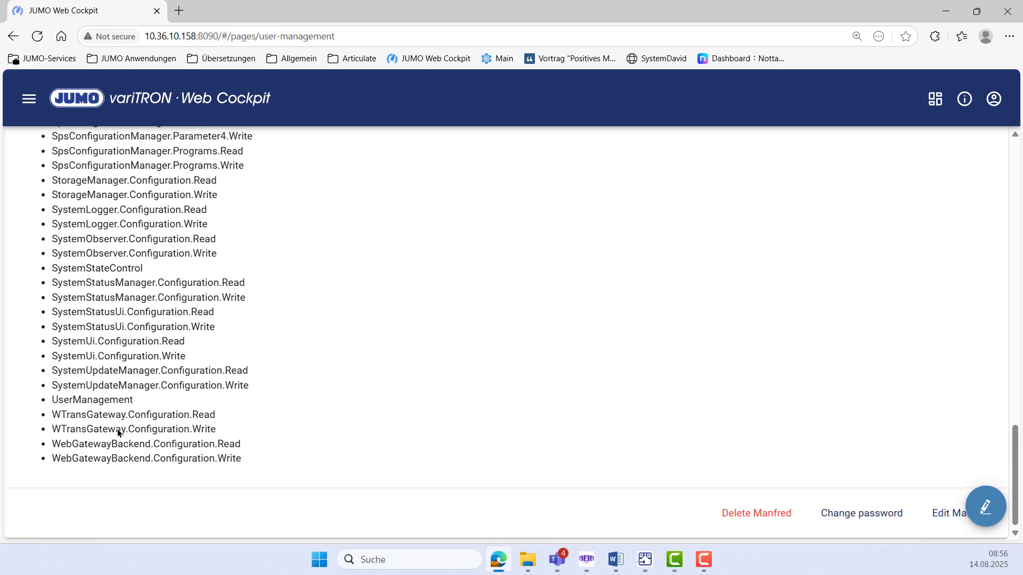
# Delete the newly created user from the user management and return to the service overview
pyautogui.click(752, 513)
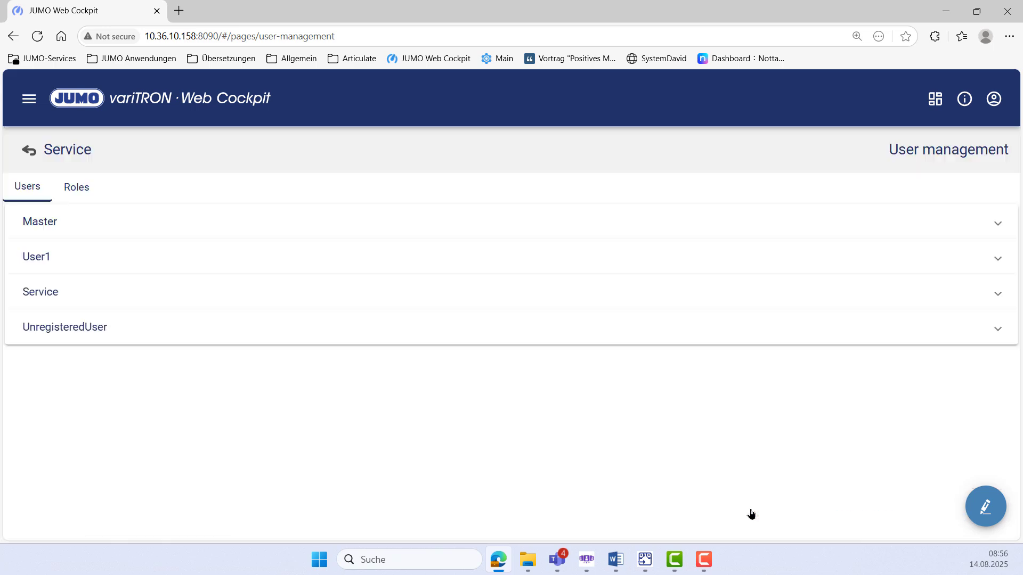
pyautogui.hotkey('alt', 'Tab')
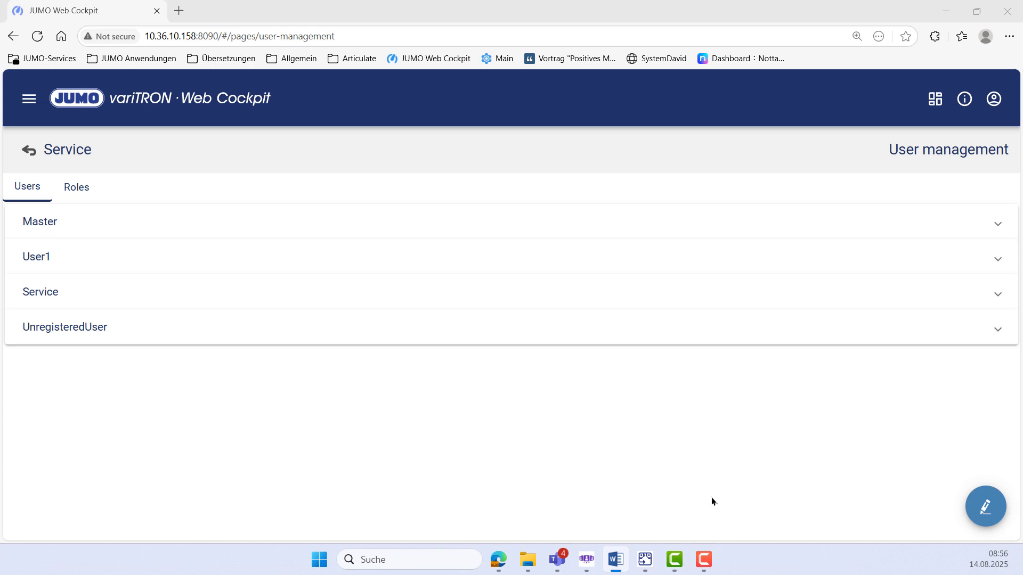
pyautogui.click(24, 149)
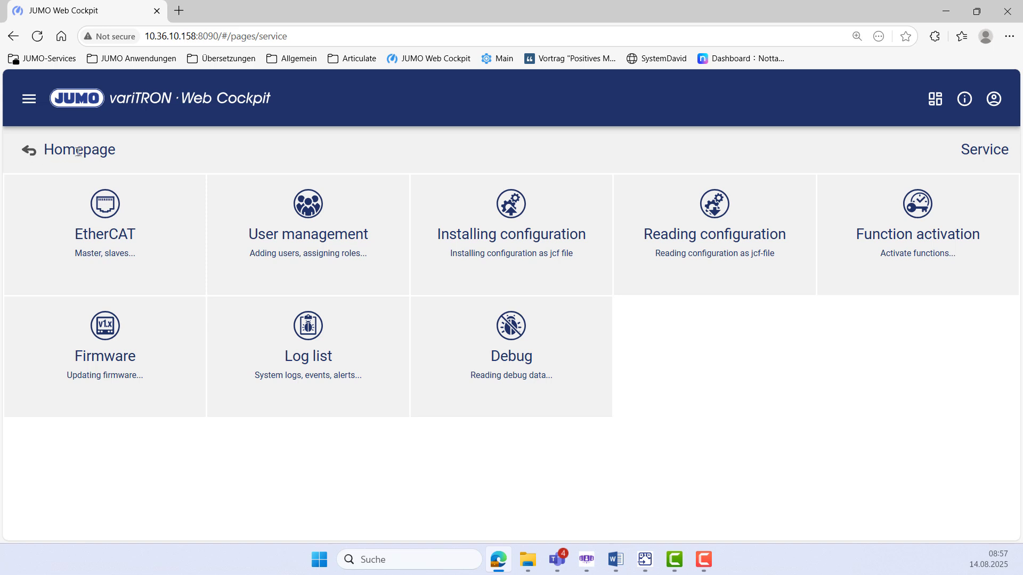
# Install the configuration file V388_2025_08_14T07_24_35.jcf on the device with the system status left Unchanged, and return to the service overview
pyautogui.click(460, 229)
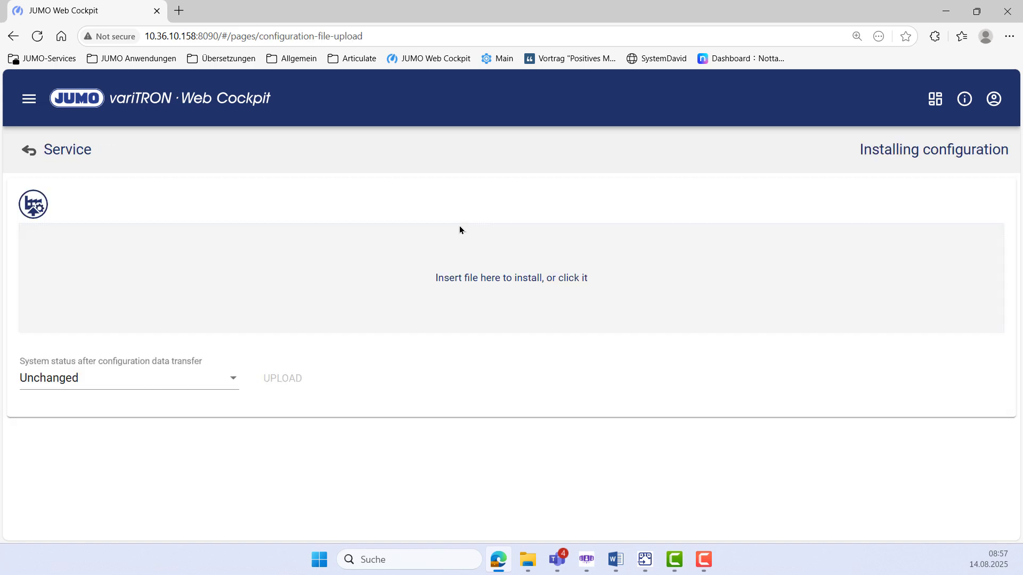
pyautogui.click(500, 283)
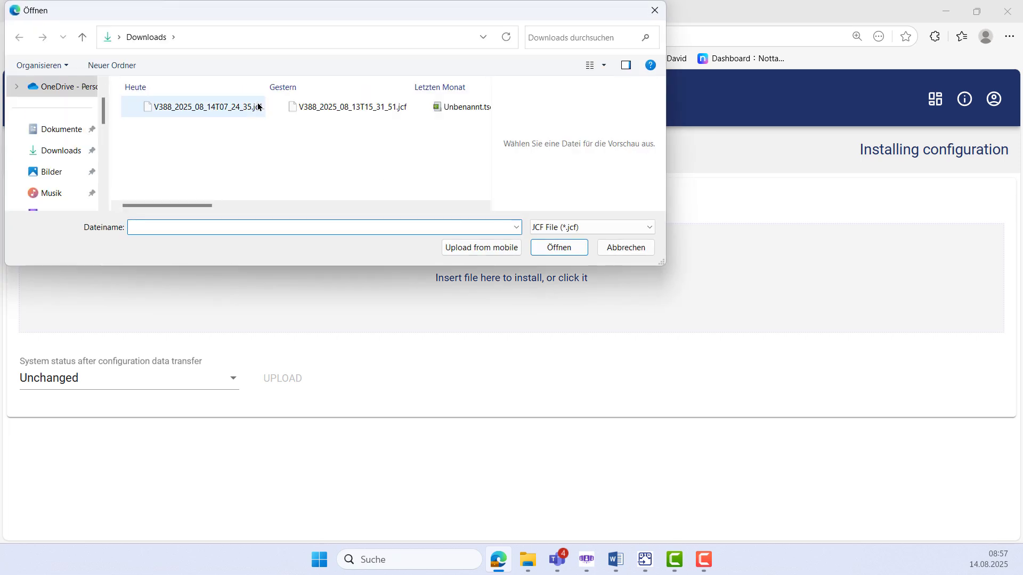
pyautogui.click(259, 106)
pyautogui.click(565, 247)
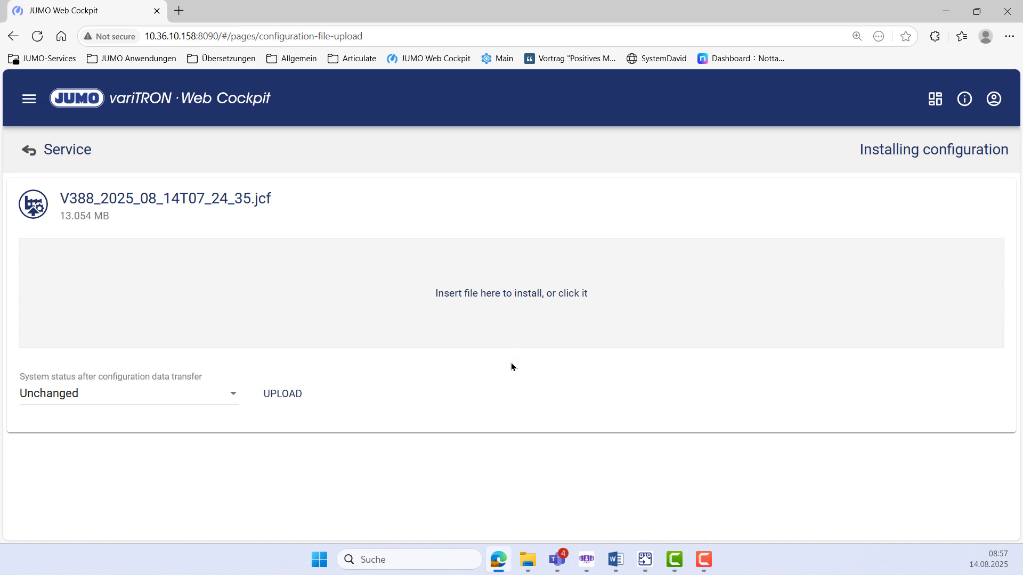
pyautogui.click(293, 394)
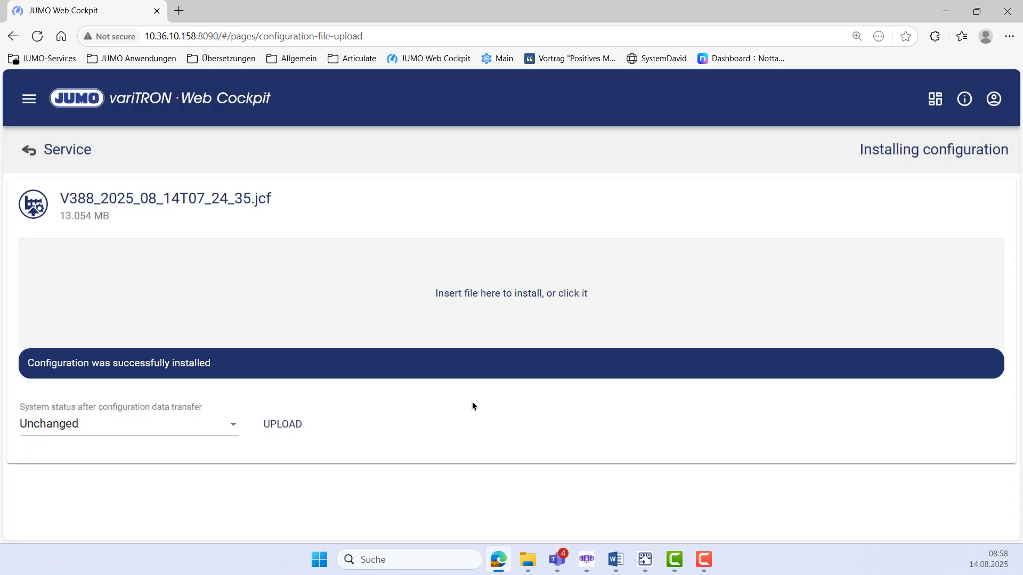
pyautogui.click(23, 153)
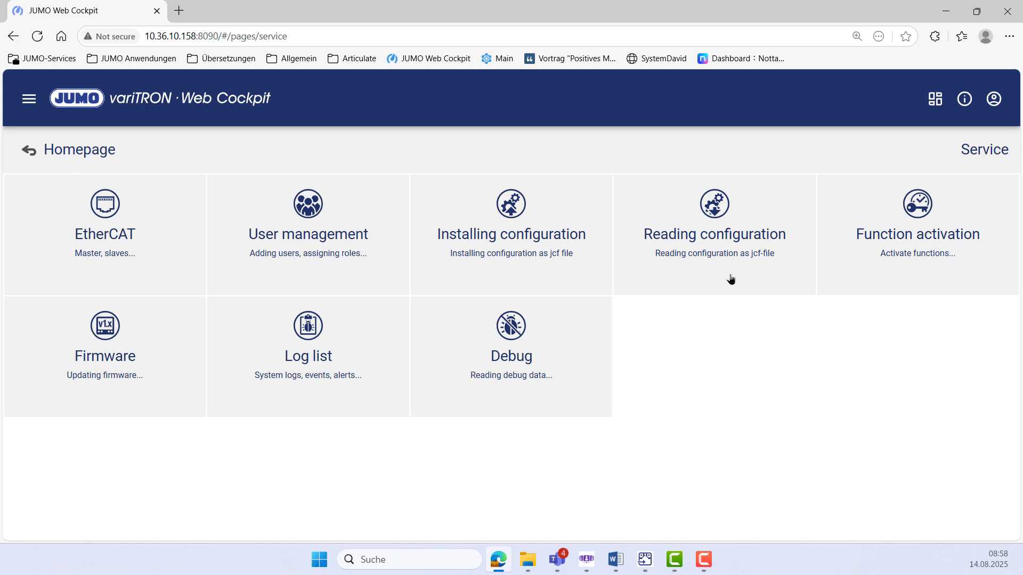
# Read the configuration from the device as a download without device-specific data, and return to the service overview
pyautogui.click(739, 261)
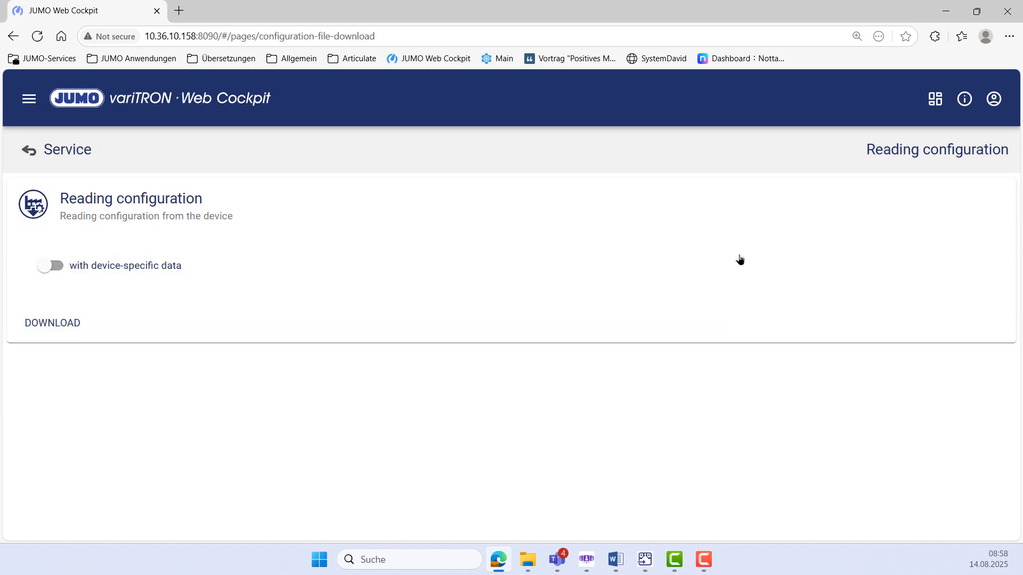
pyautogui.click(62, 324)
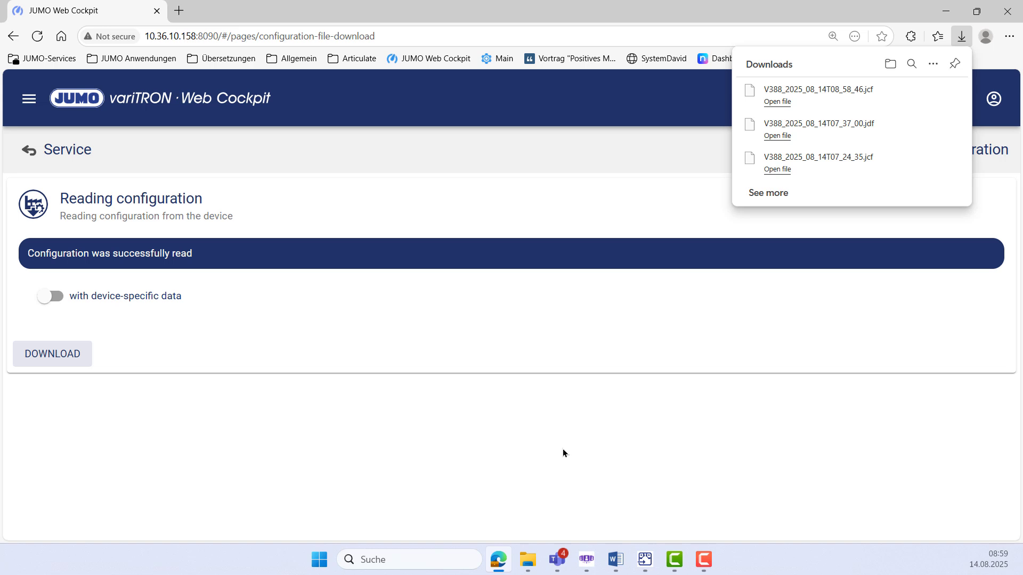
pyautogui.click(25, 154)
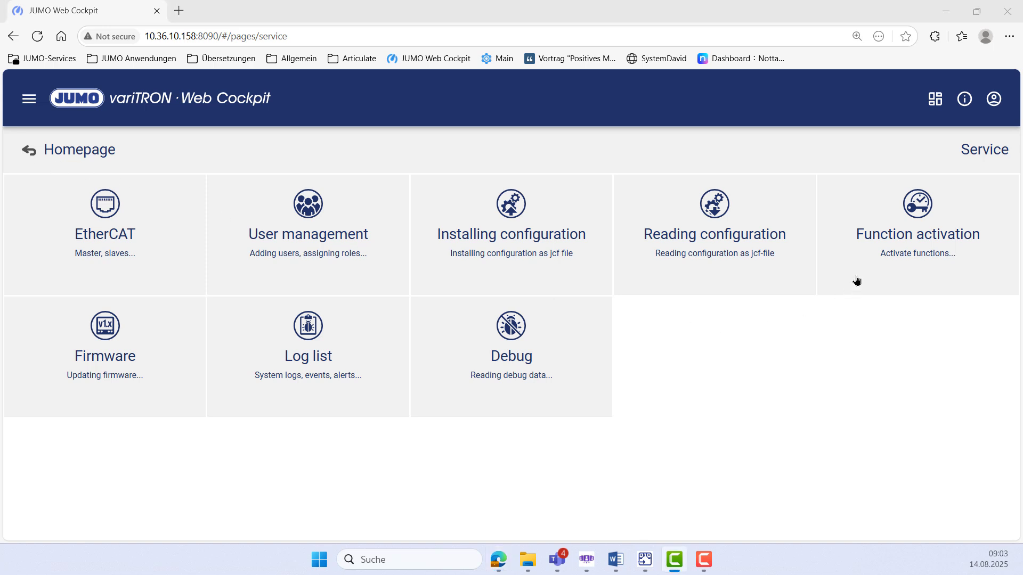
# Create a function activation request for CODESYS PROFINET device IEC and dismiss the download list
pyautogui.click(856, 280)
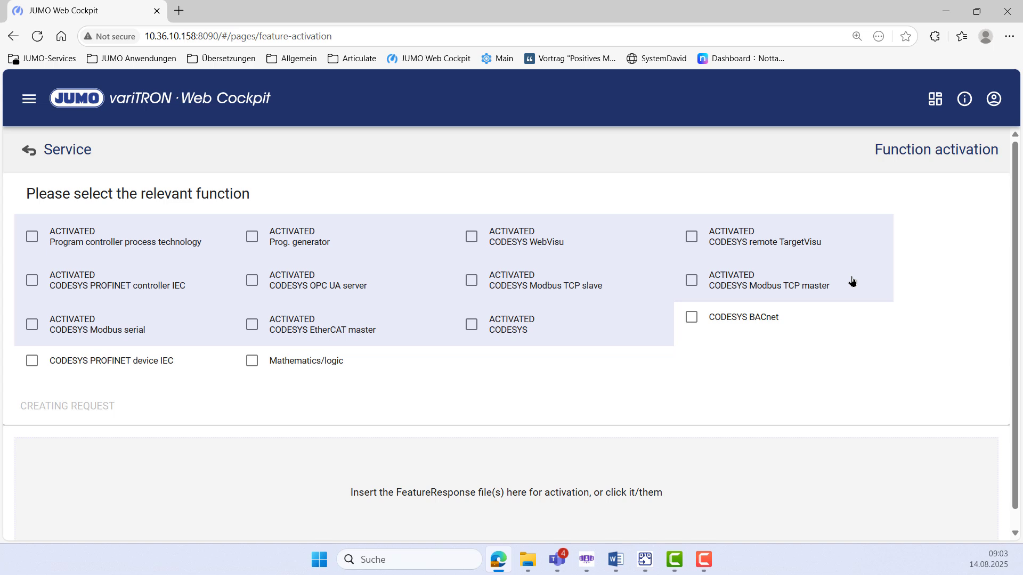
pyautogui.click(32, 363)
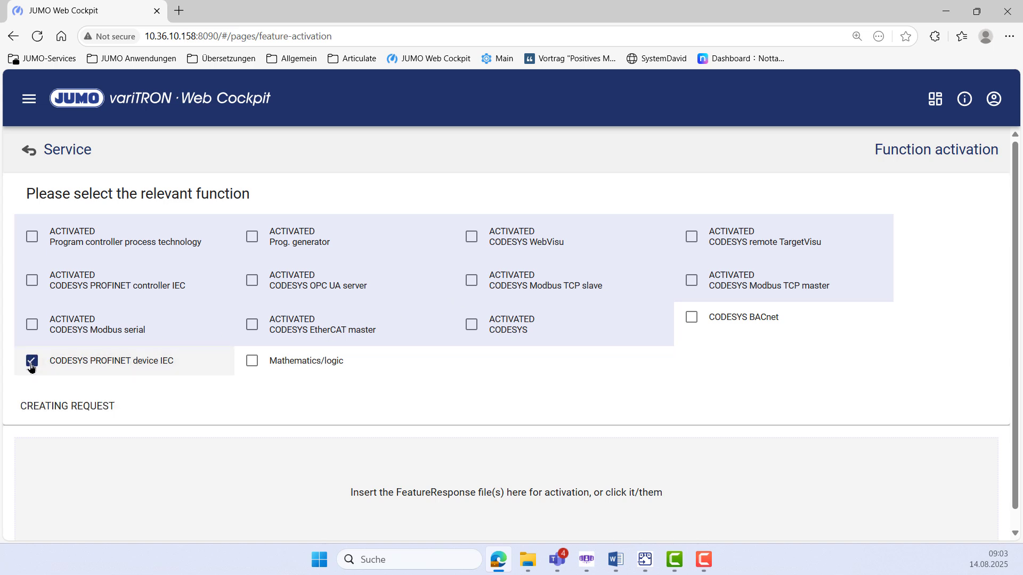
pyautogui.click(84, 417)
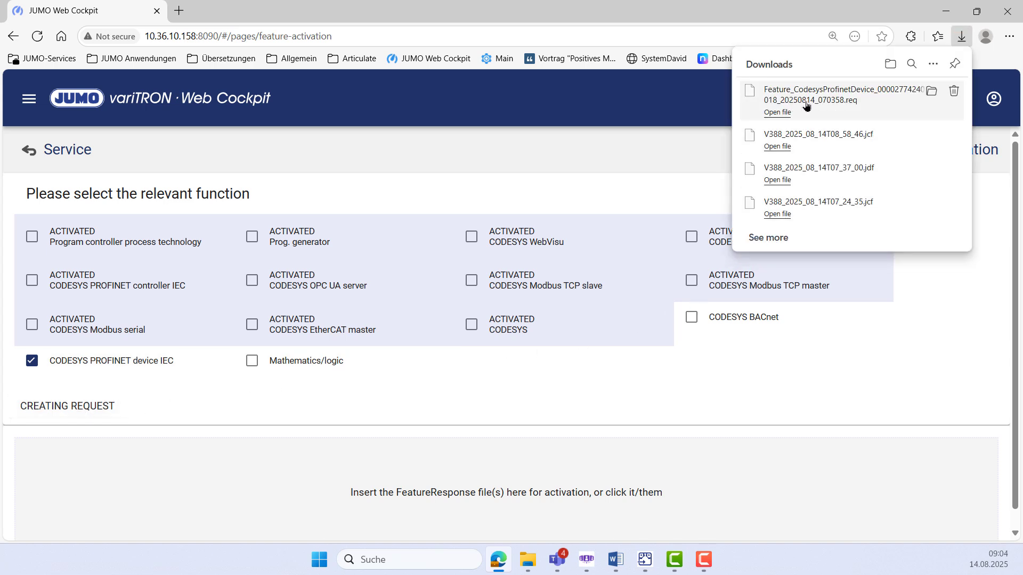
pyautogui.click(852, 347)
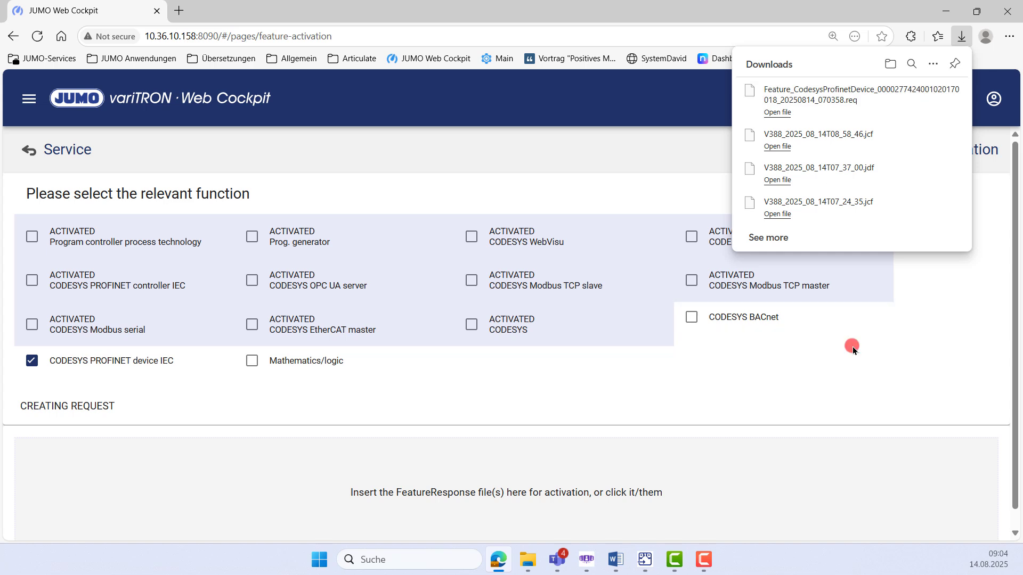
# View the file selection for inserting a FeatureResponse file, close it without choosing a file, and return to the service overview
pyautogui.scroll(-1, 853, 349)
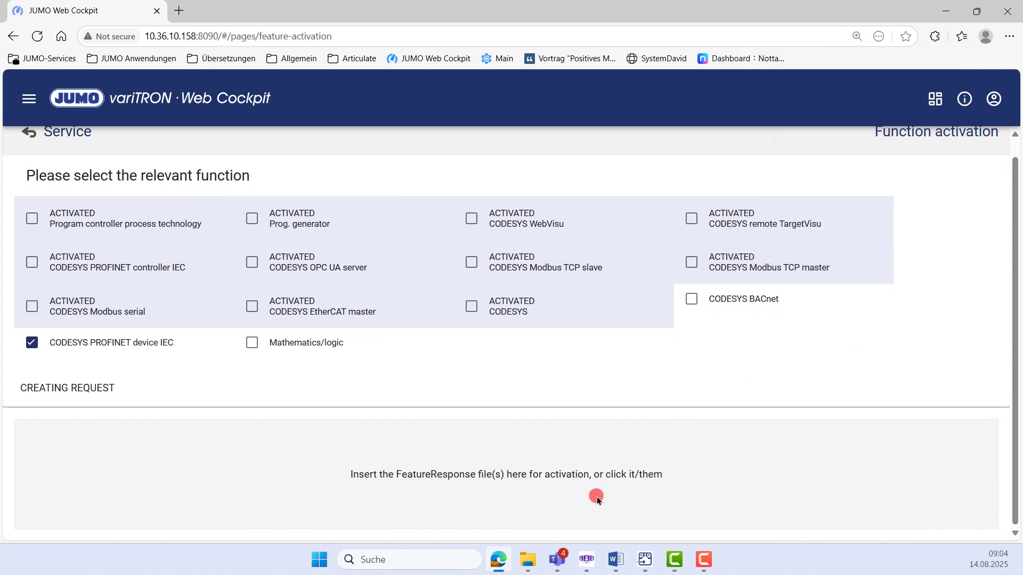
pyautogui.click(599, 480)
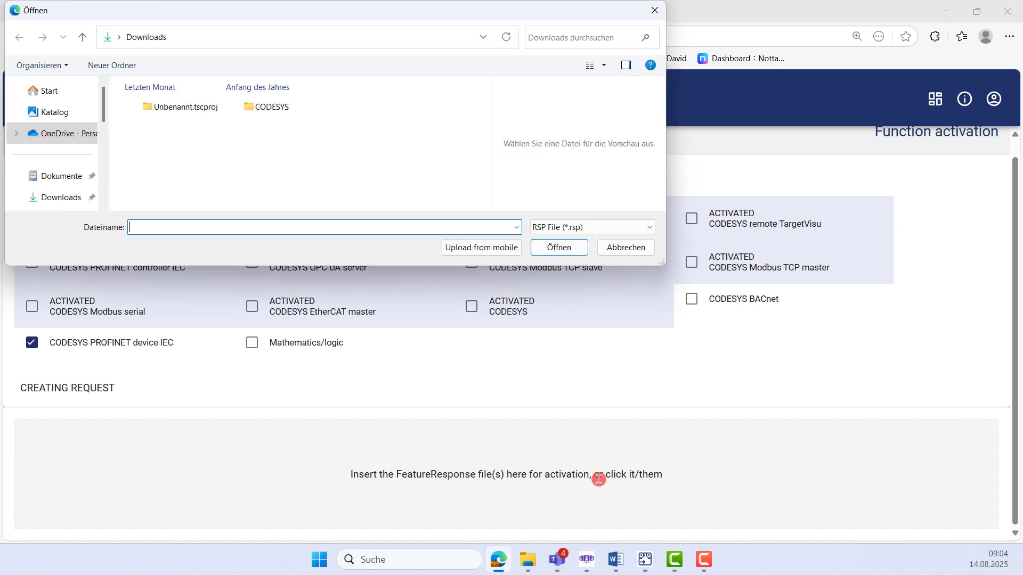
pyautogui.click(653, 12)
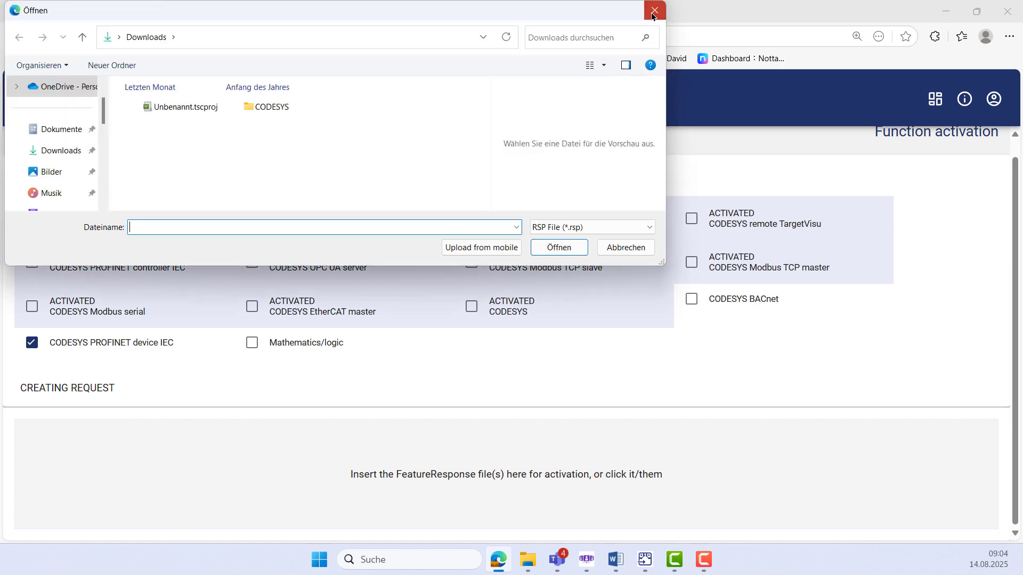
pyautogui.scroll(1, 472, 187)
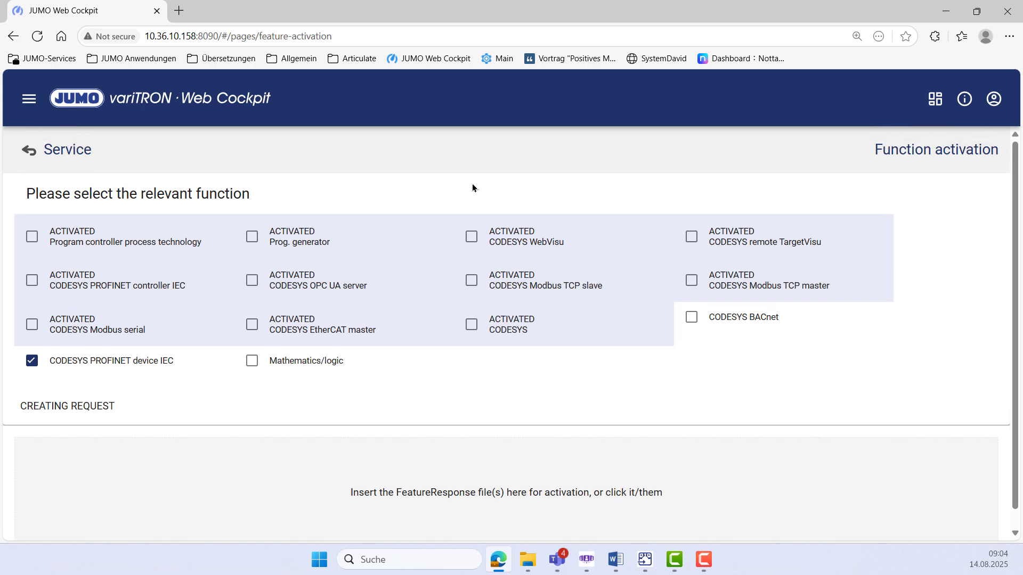
pyautogui.click(23, 154)
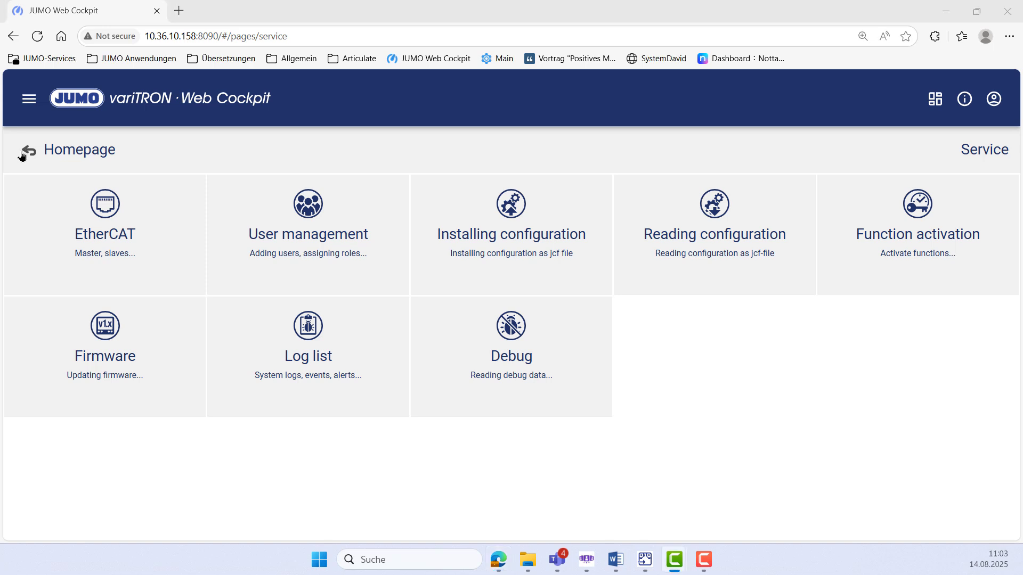
# View the firmware update page and examine the entries of the log list, returning to the service overview
pyautogui.click(128, 358)
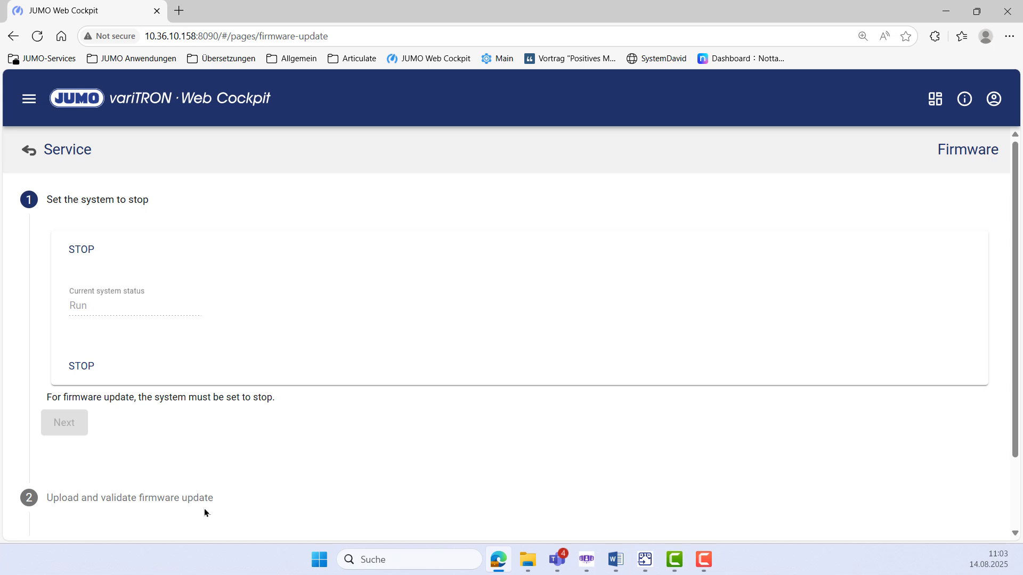
pyautogui.click(25, 155)
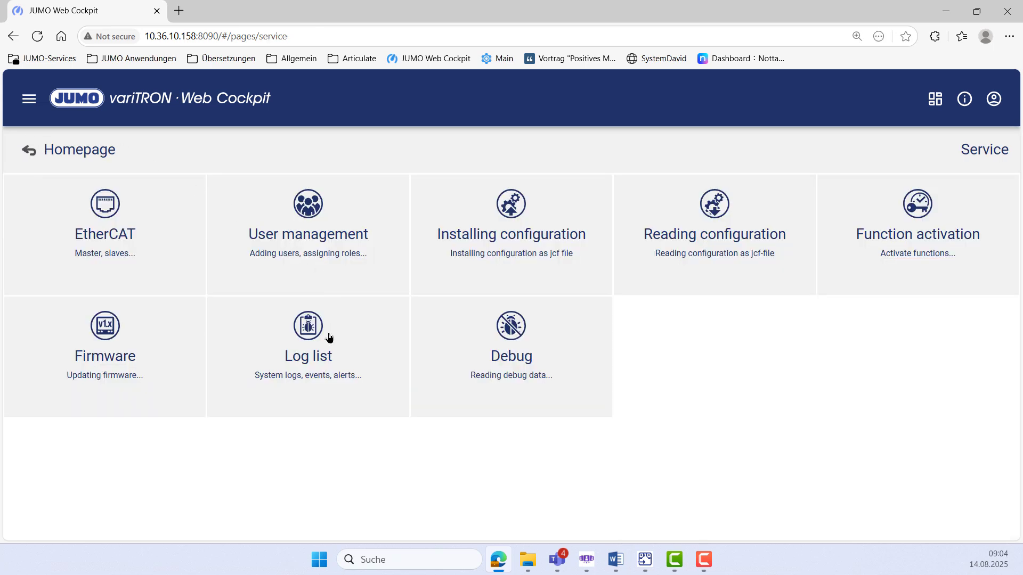
pyautogui.click(317, 358)
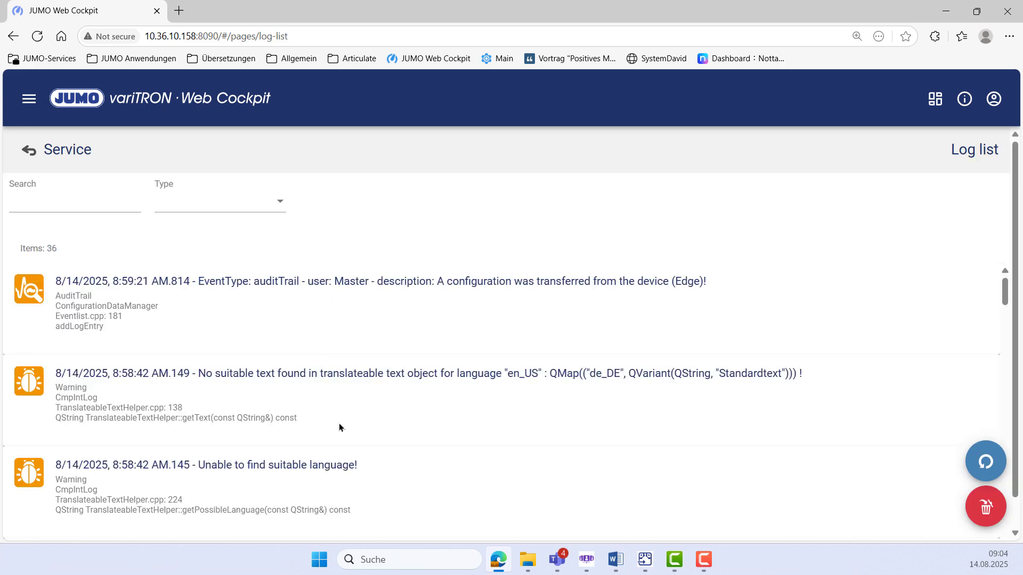
pyautogui.scroll(-3, 340, 429)
pyautogui.scroll(-5, 339, 428)
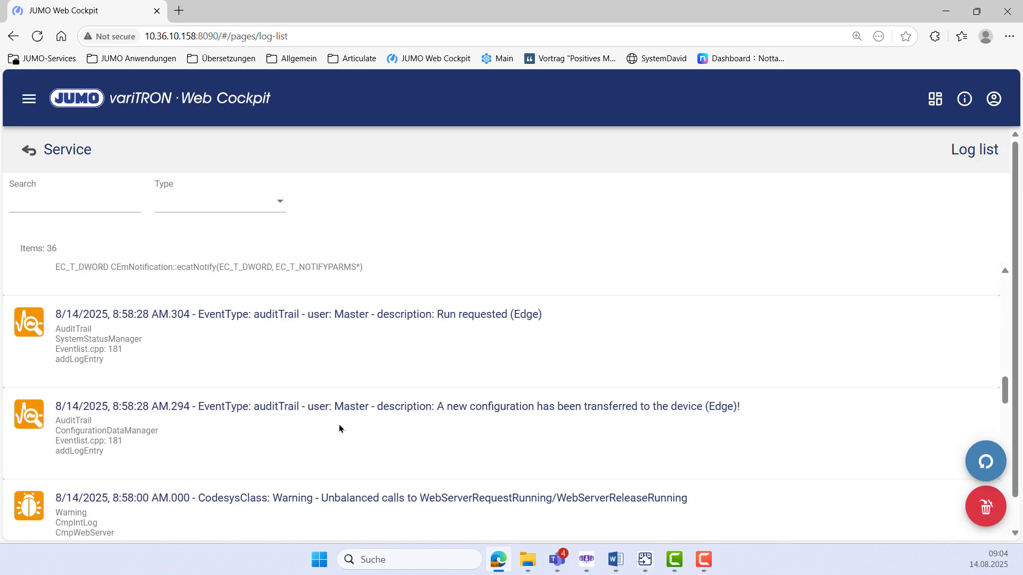
pyautogui.scroll(7, 339, 428)
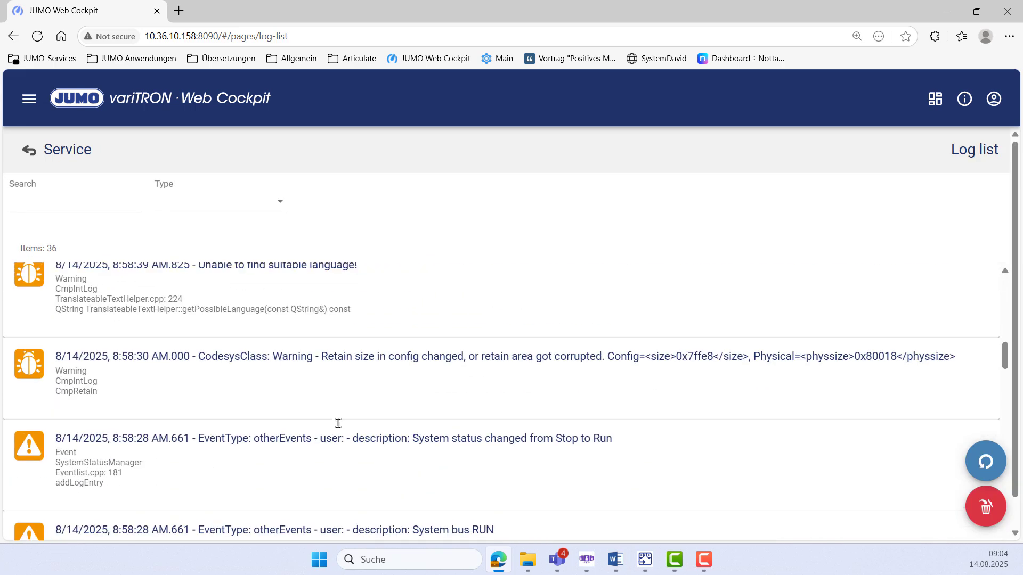
pyautogui.click(31, 156)
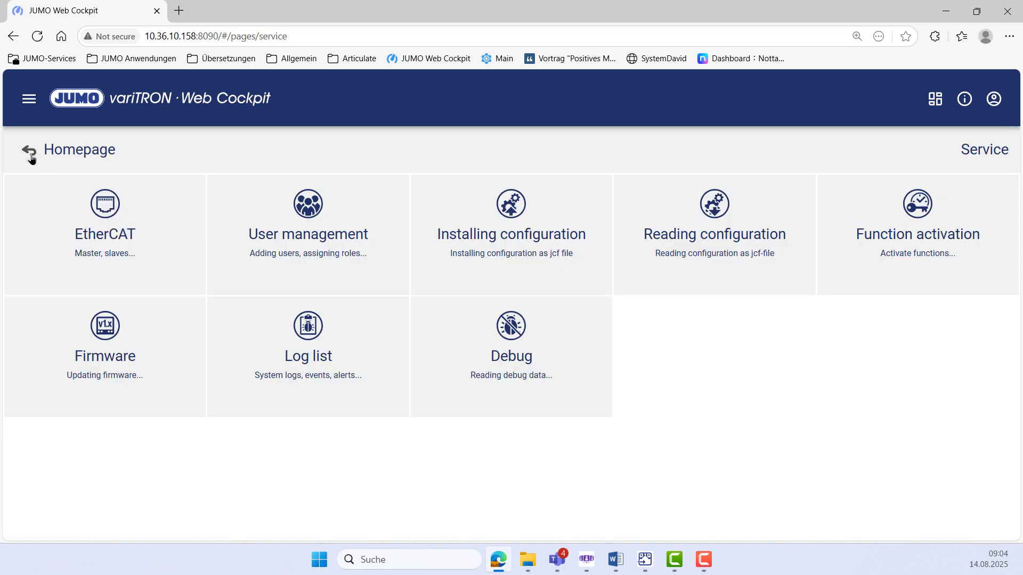
# Download the debug file from the device and return to the service overview
pyautogui.click(522, 366)
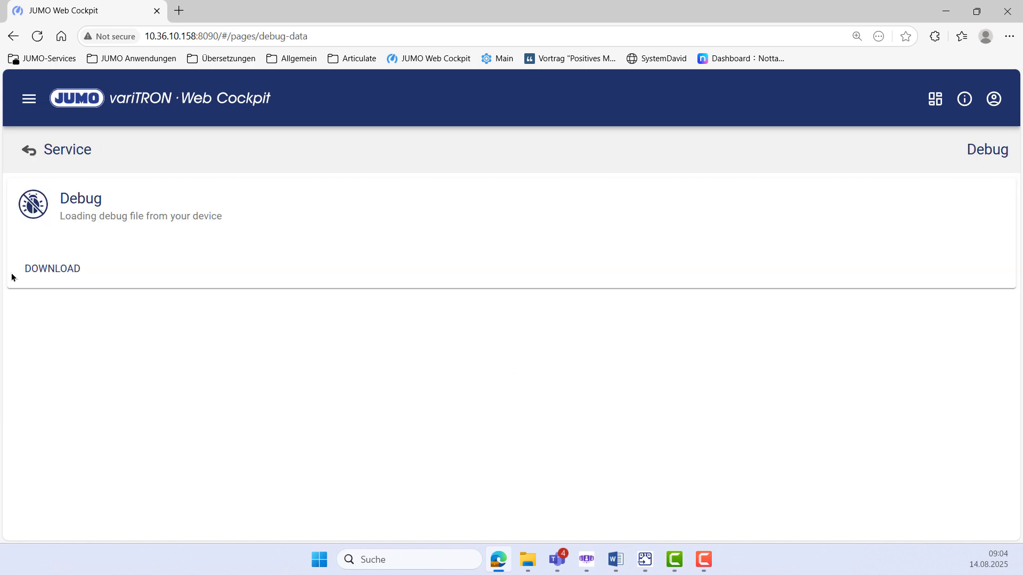
pyautogui.click(54, 274)
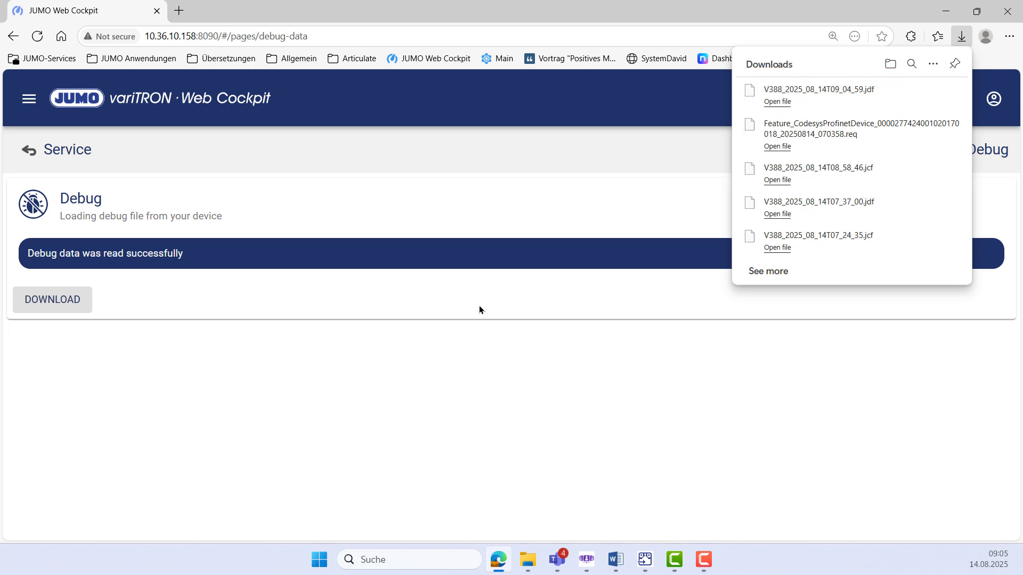
pyautogui.click(19, 154)
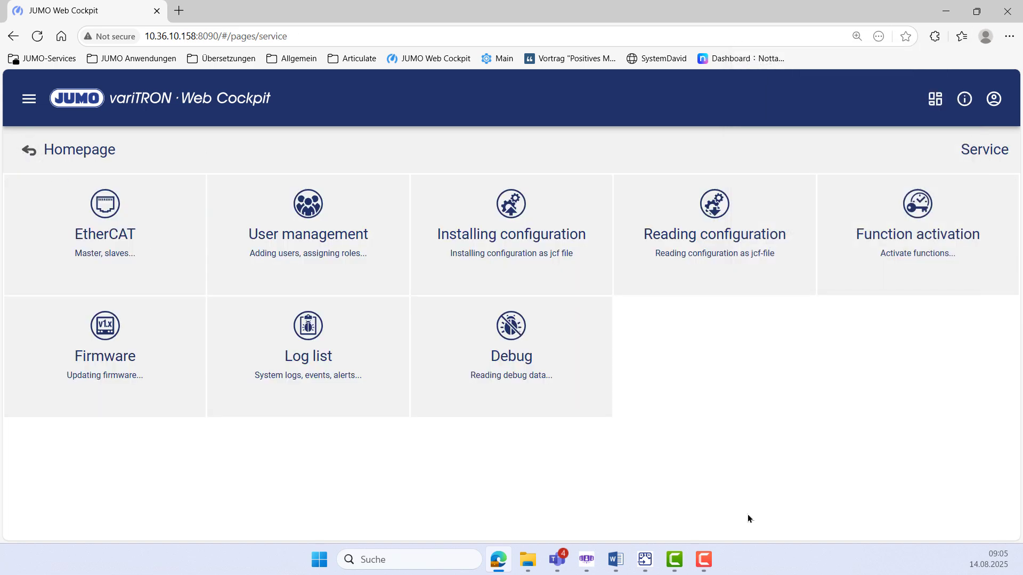